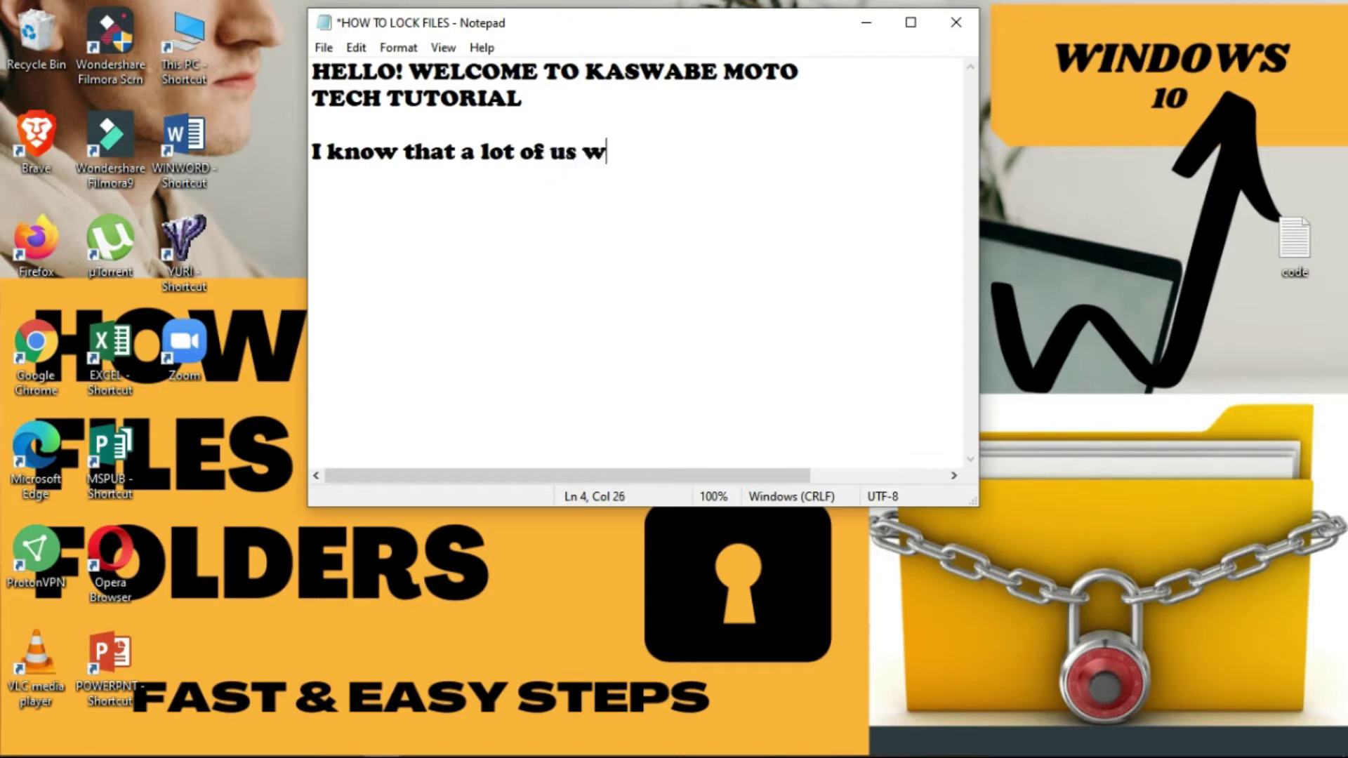
- Type a three-line draft about making files private, then undo it all with Ctrl+Z
type("to put")
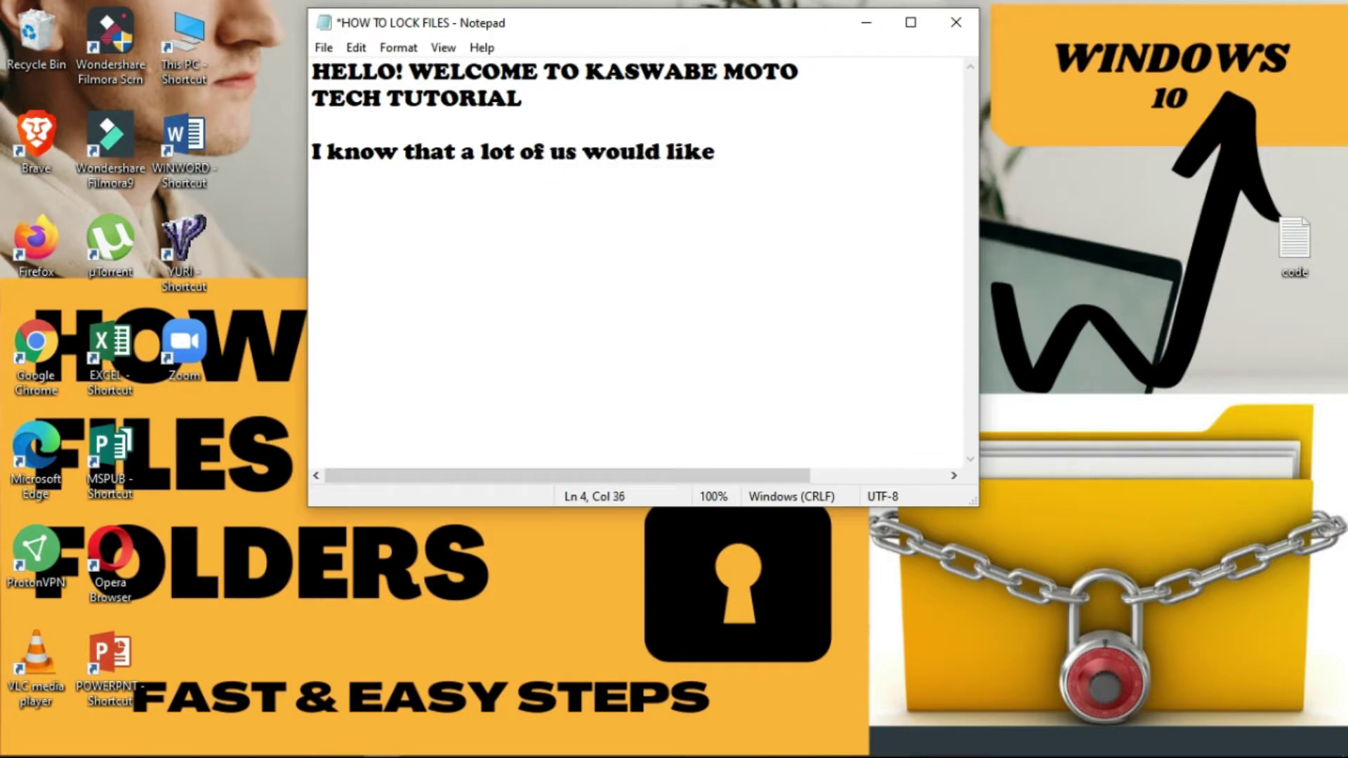
type(" some of")
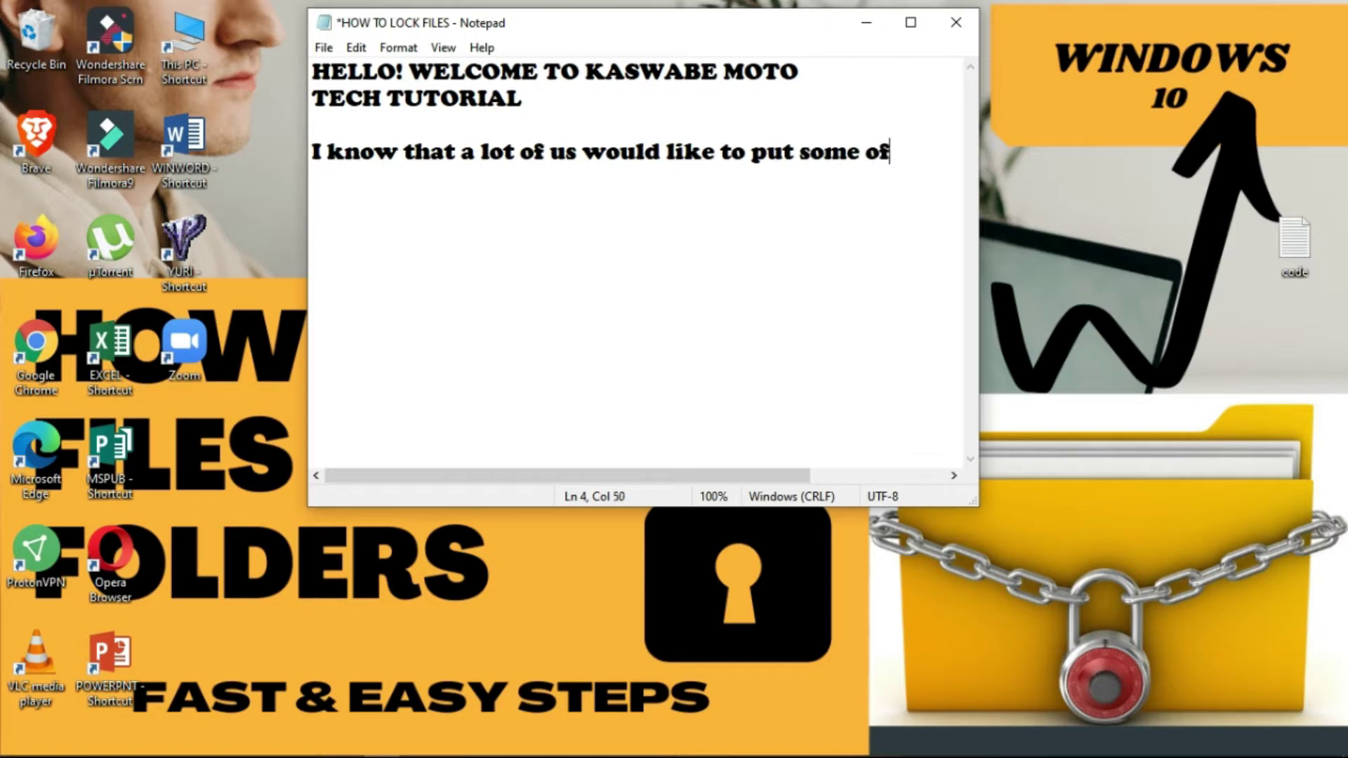
key("Return")
type("our files into private")
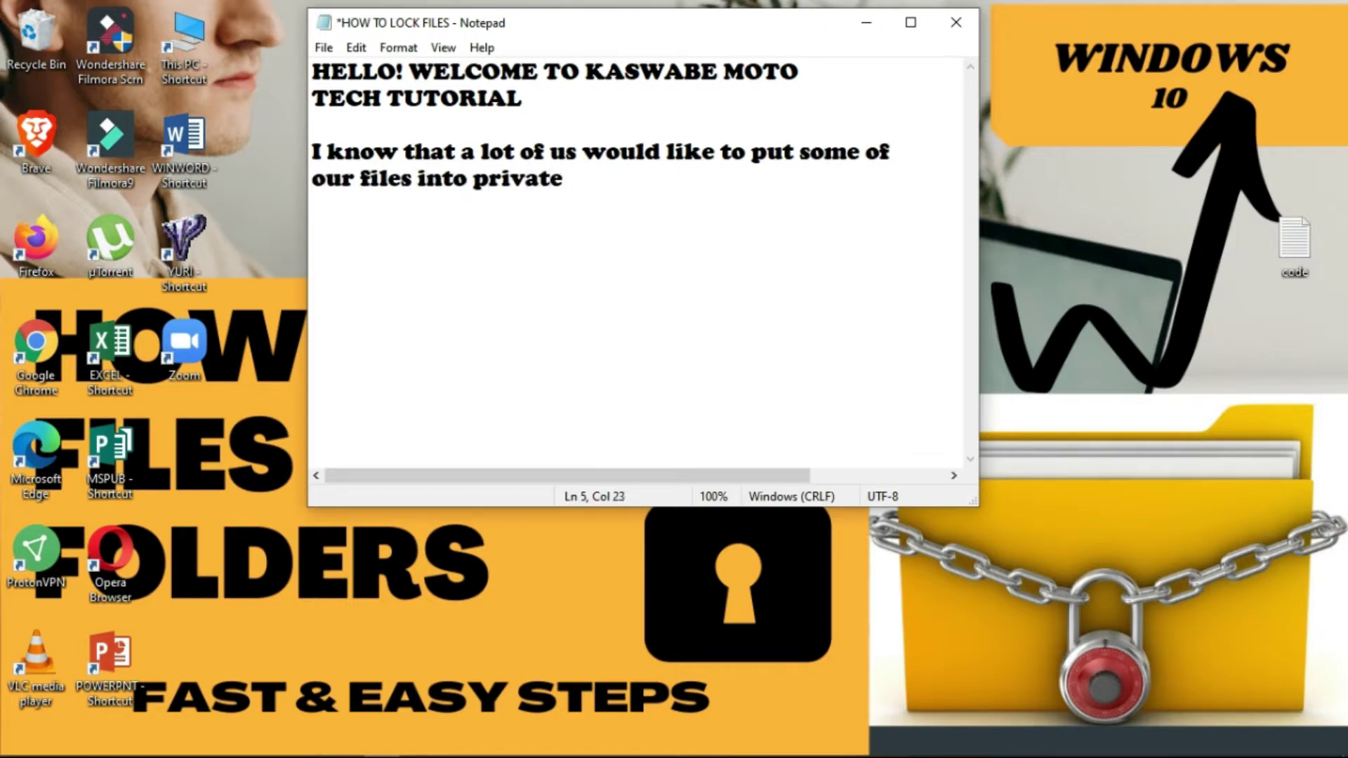
type(" to make ")
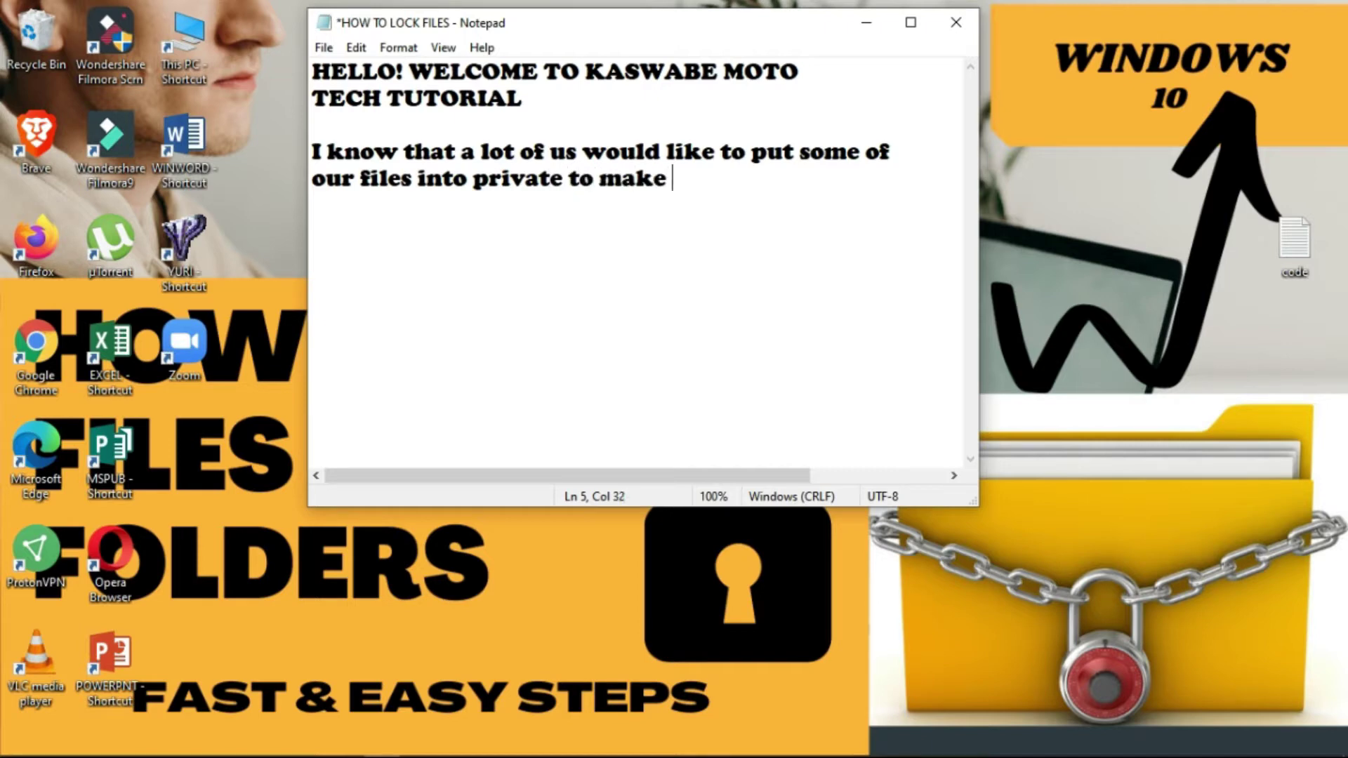
type("them unavail")
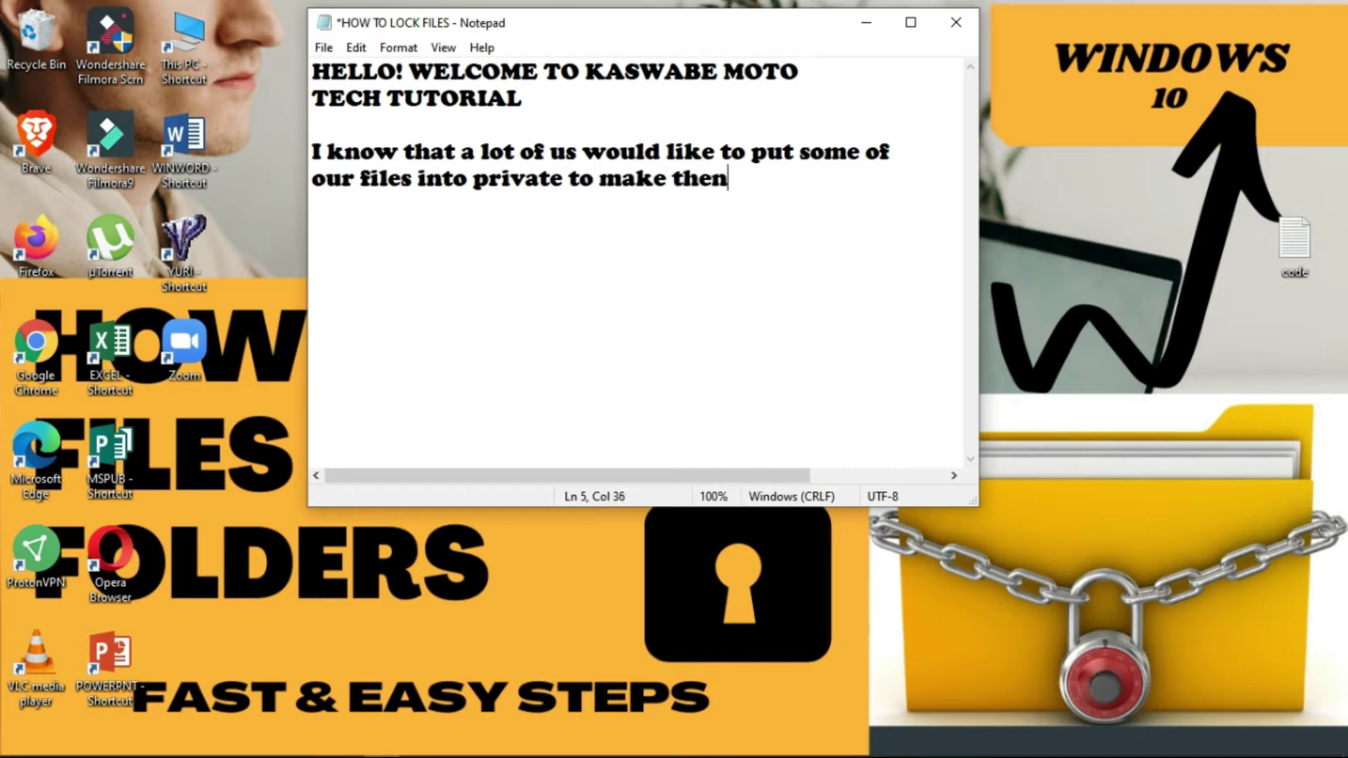
type("able")
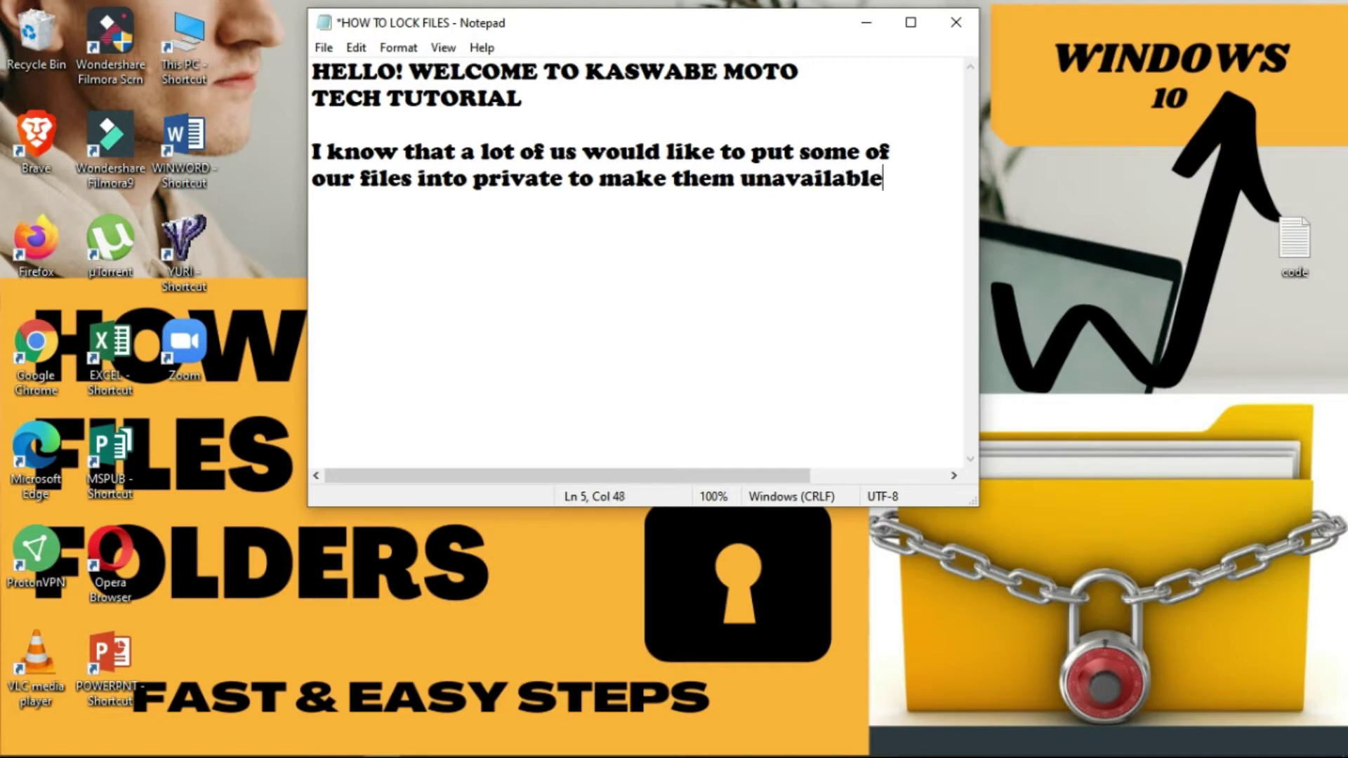
key("Return")
type("to unauthorize")
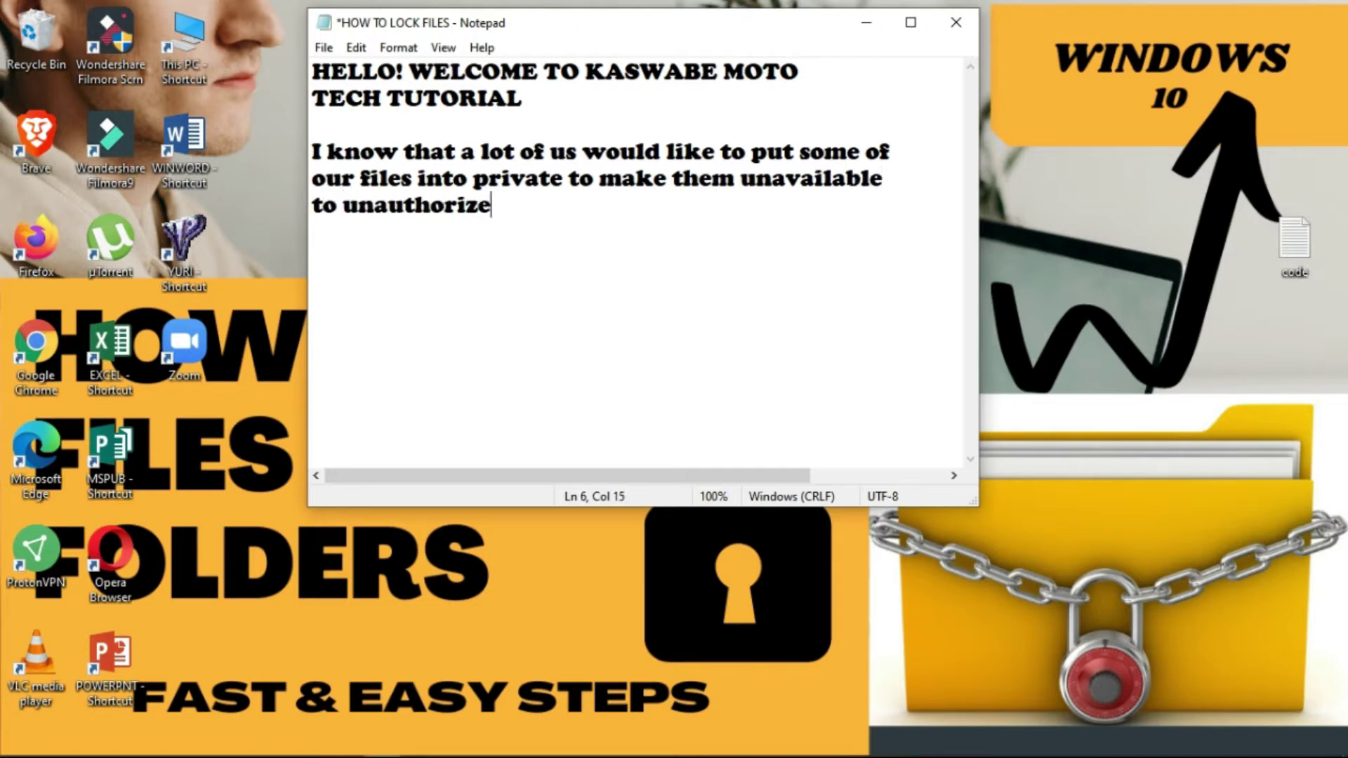
type("d users of our PC.")
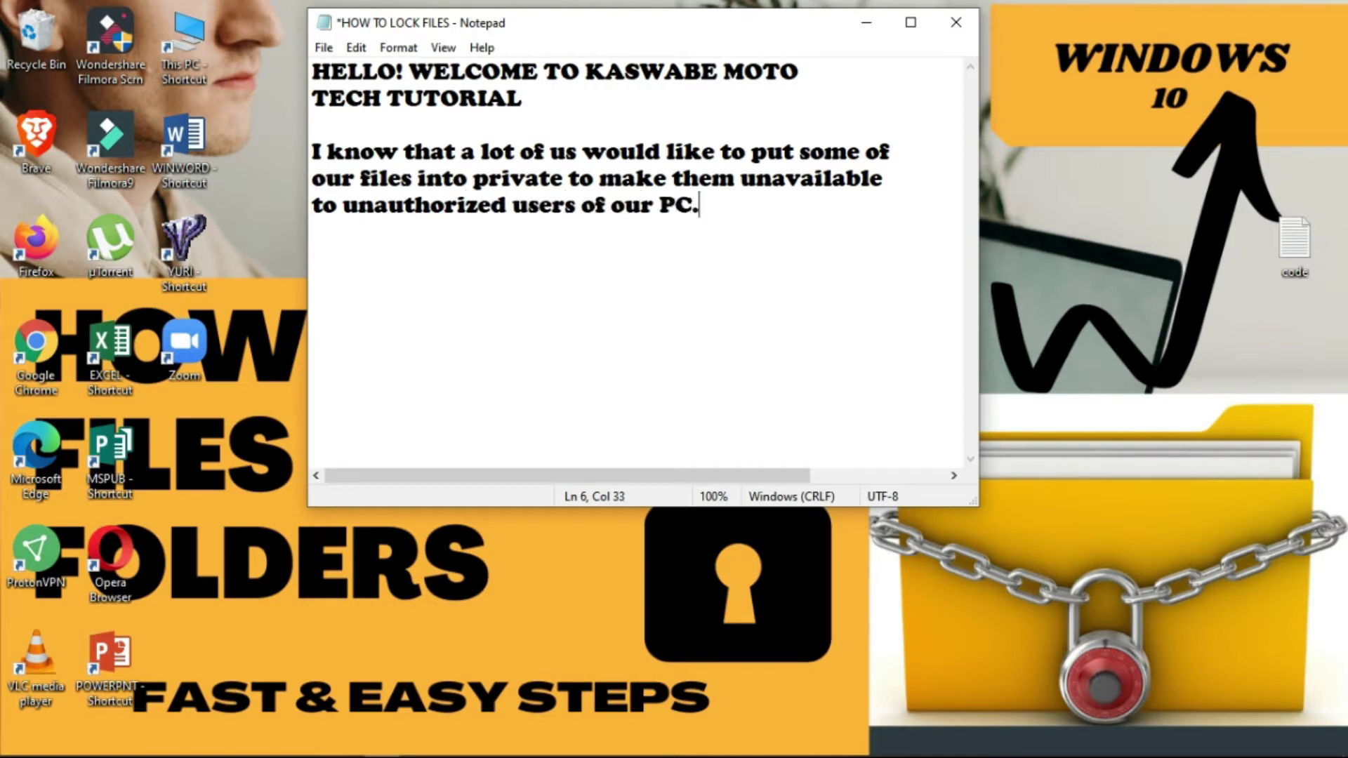
key("ctrl+z")
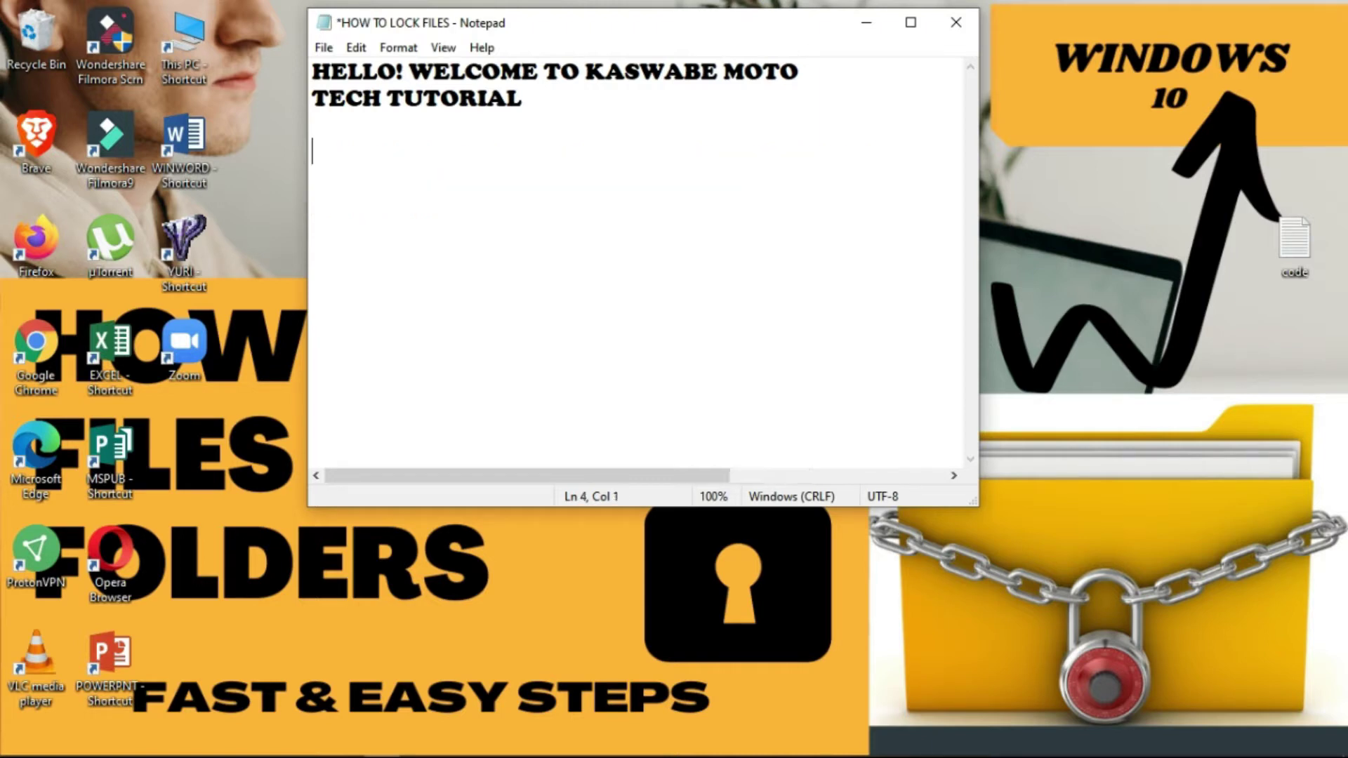
- Write the intro about locking files and folders in windows 10 using batch file, then 'WITH my FAST & EASY STEPS!' and 'LETS GO!!!!!!!!!'
type("For todays ")
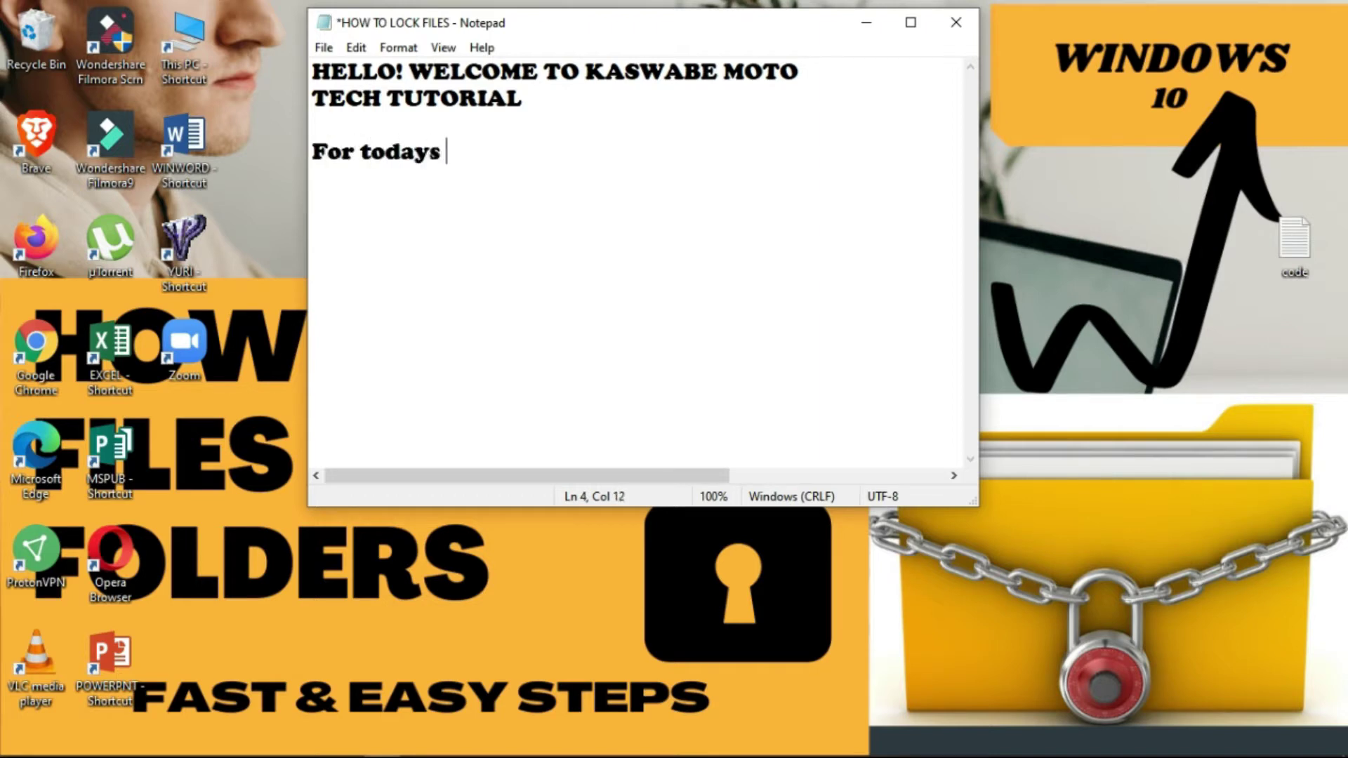
type("video, I")
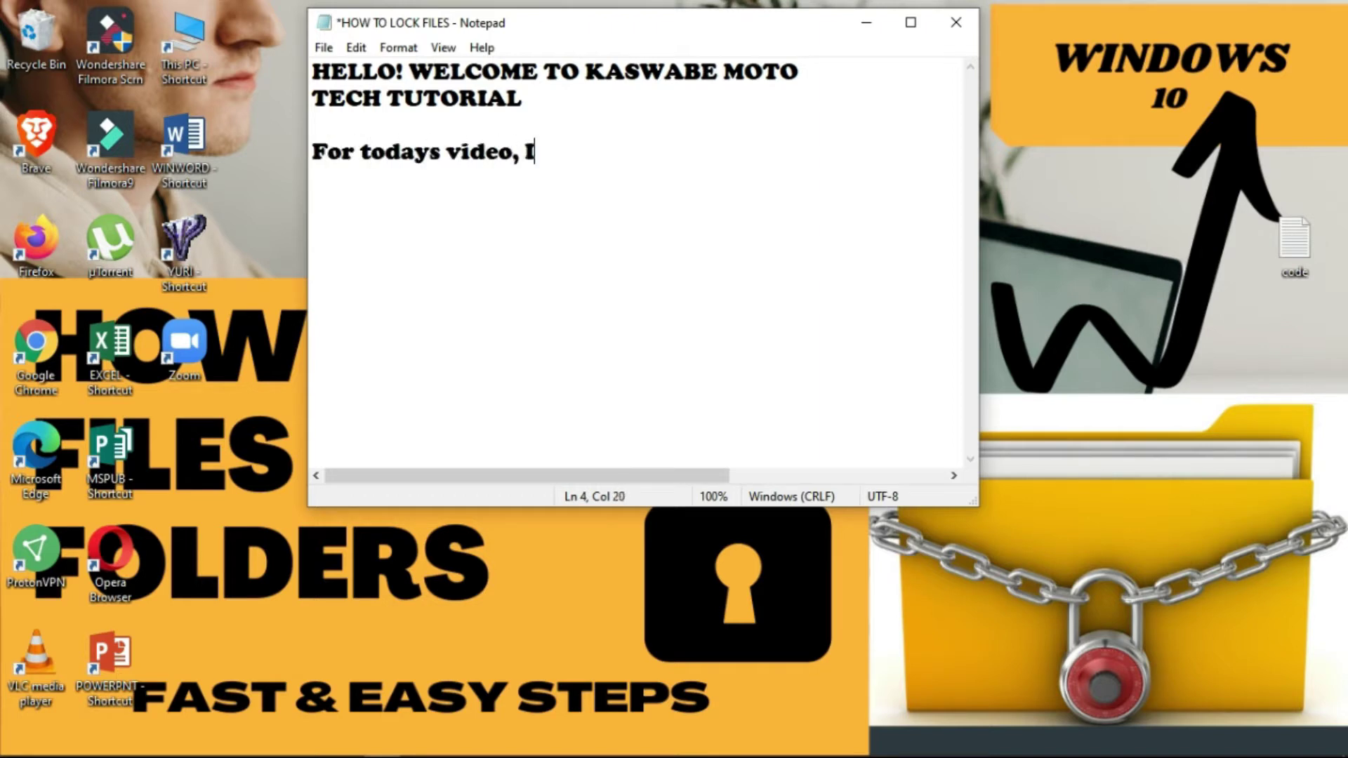
type("'m gonna ")
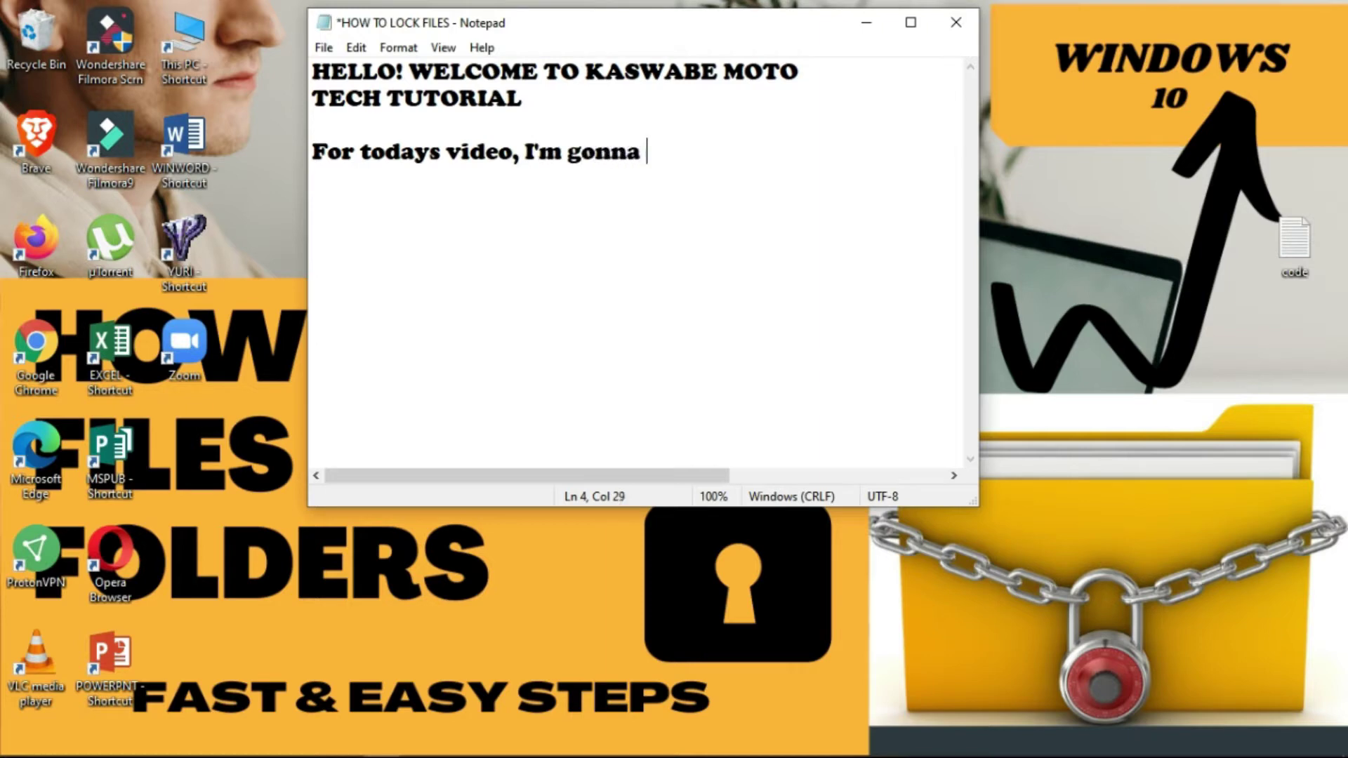
type("teach you how to lock")
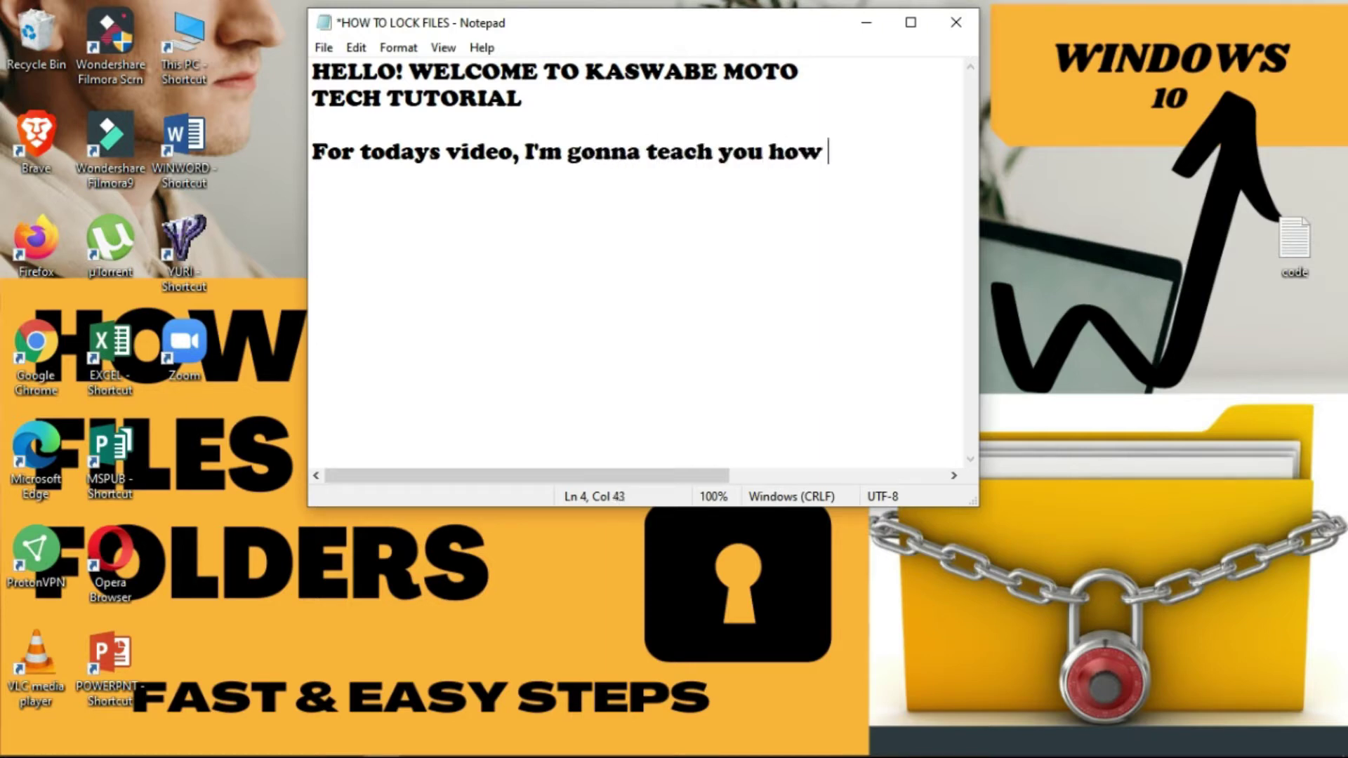
key("Return")
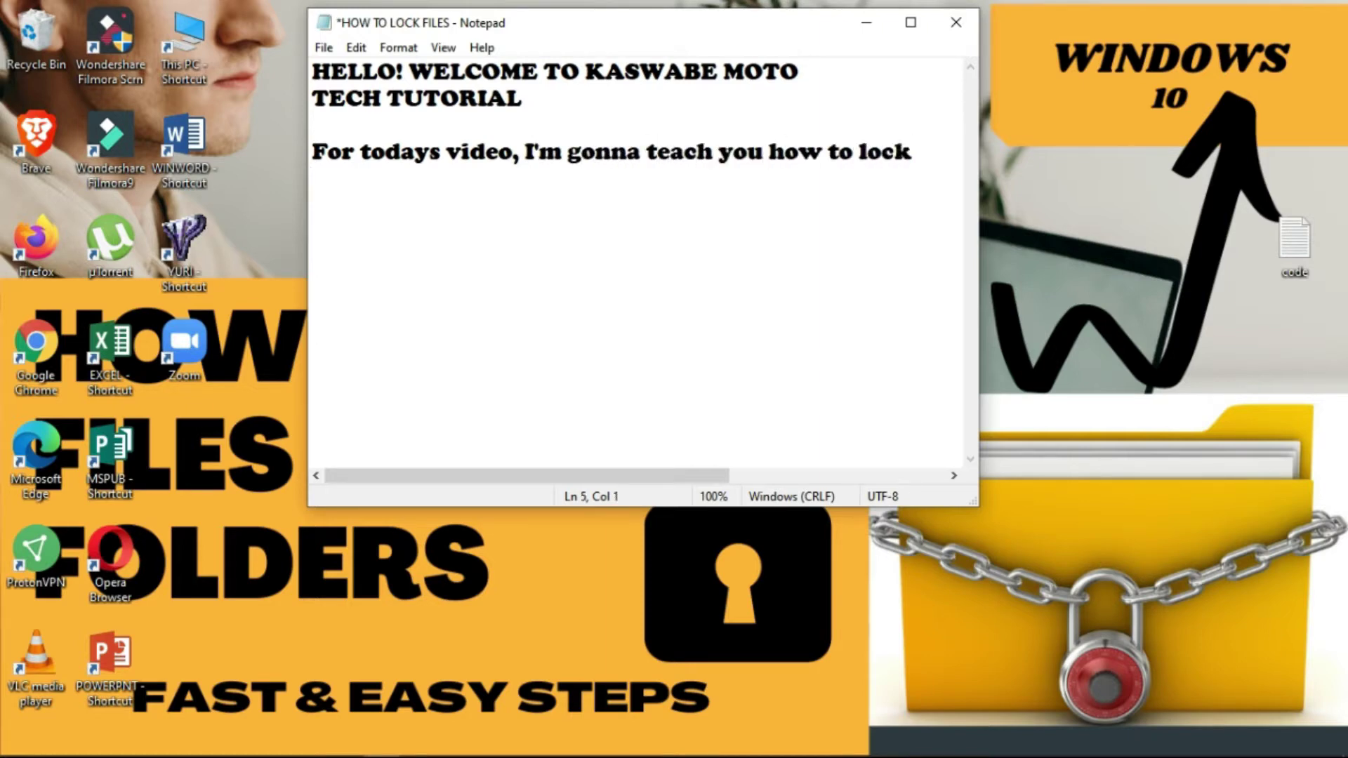
type("files and folders")
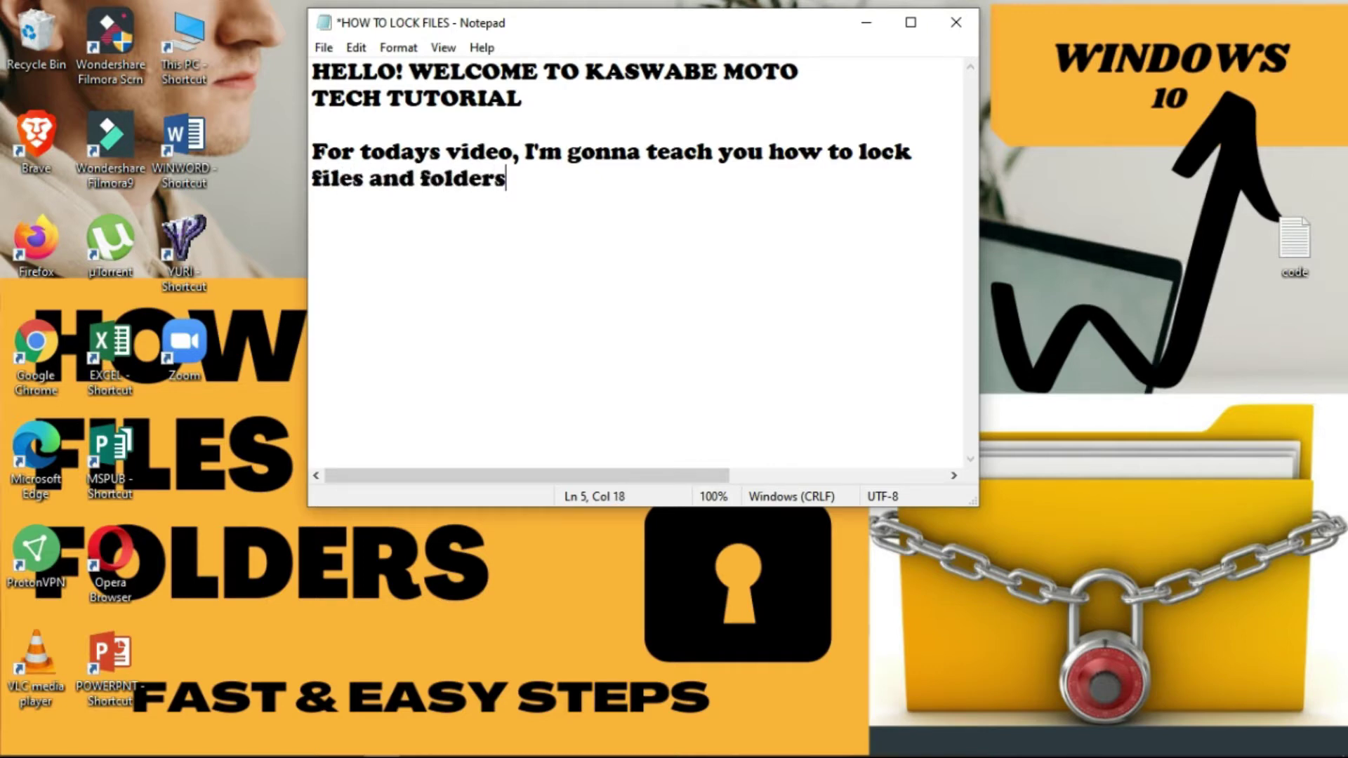
type(" in windo")
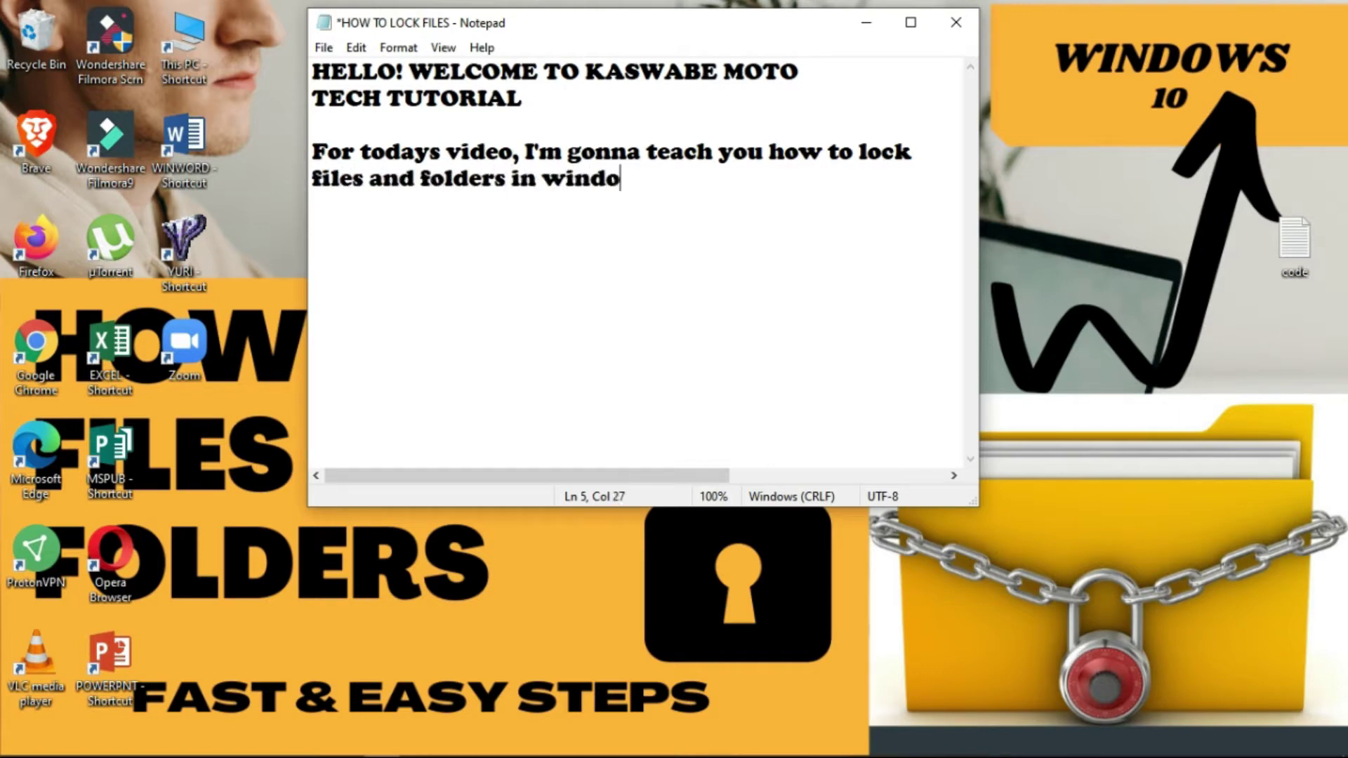
type("ws 10 using b")
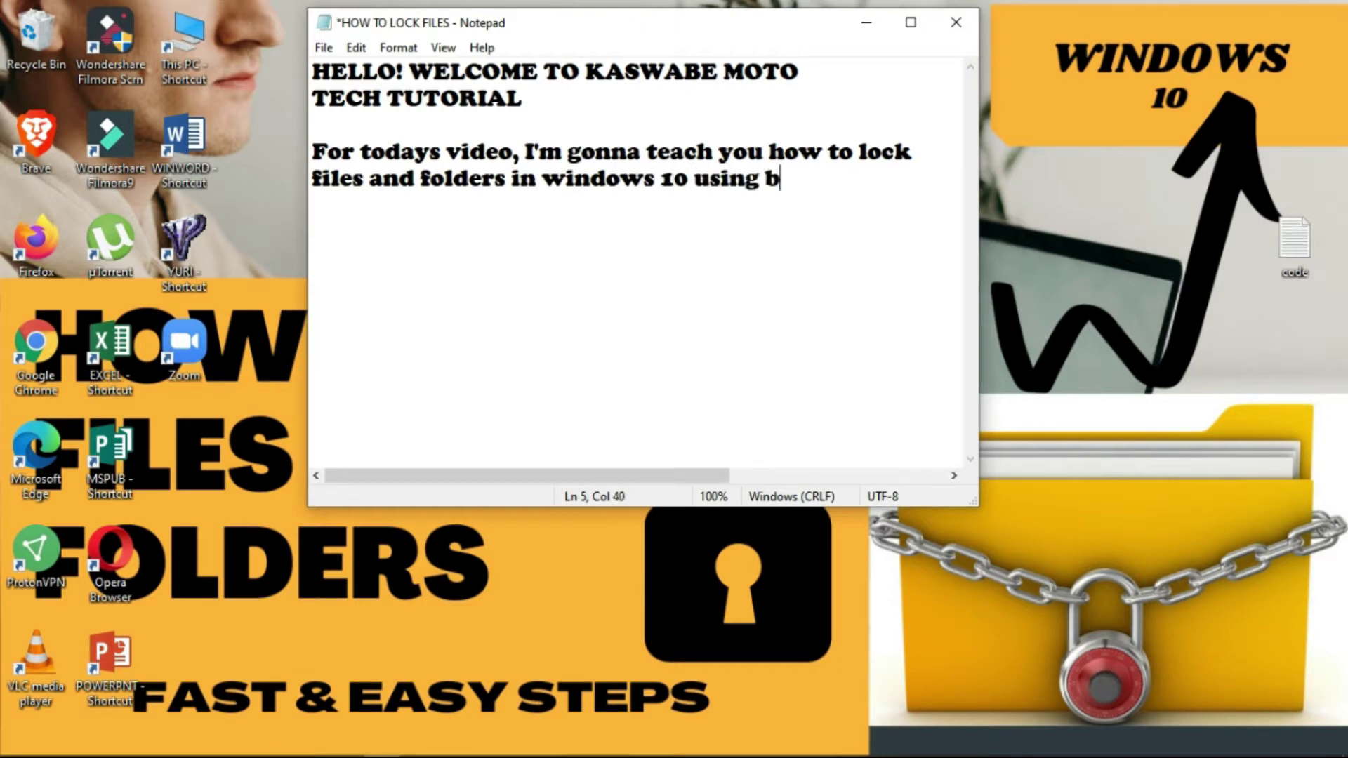
type("atch file.")
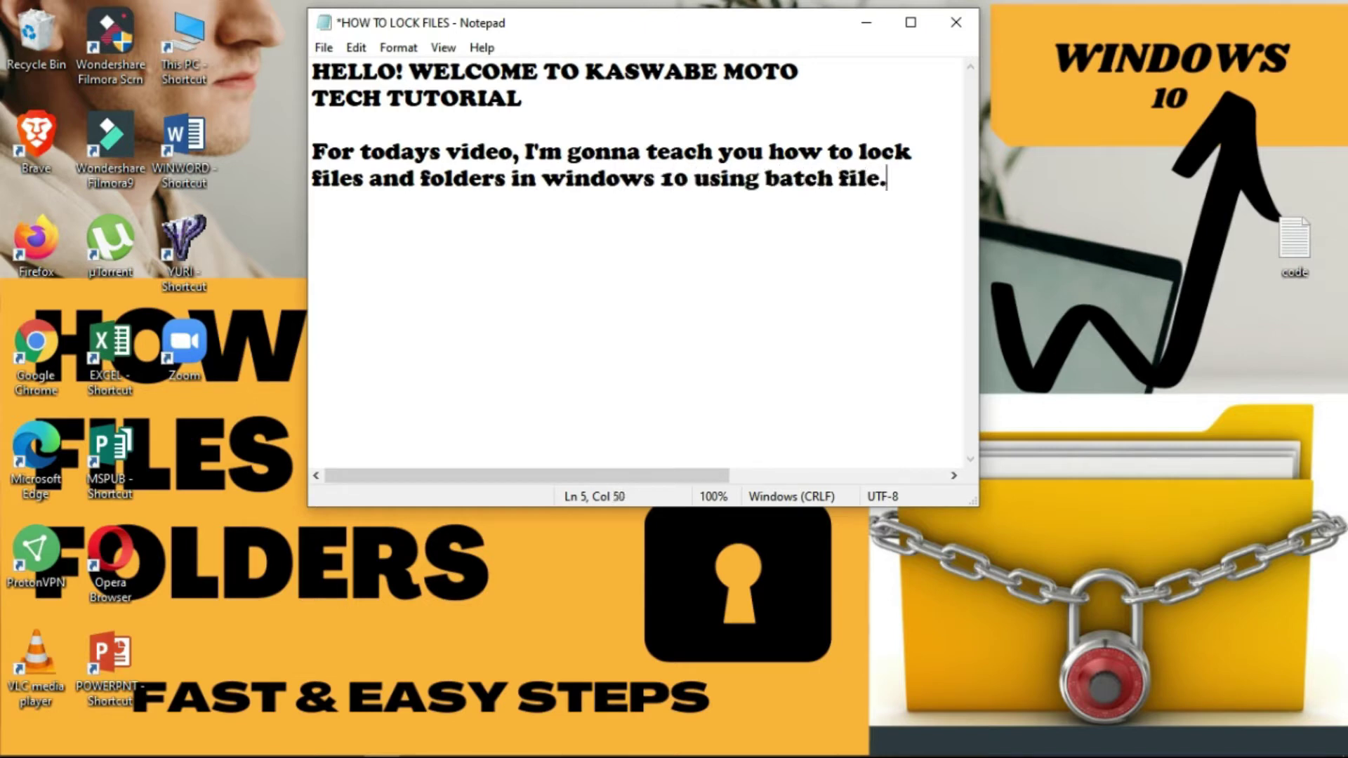
key("Return")
key("Return")
type("WITH my")
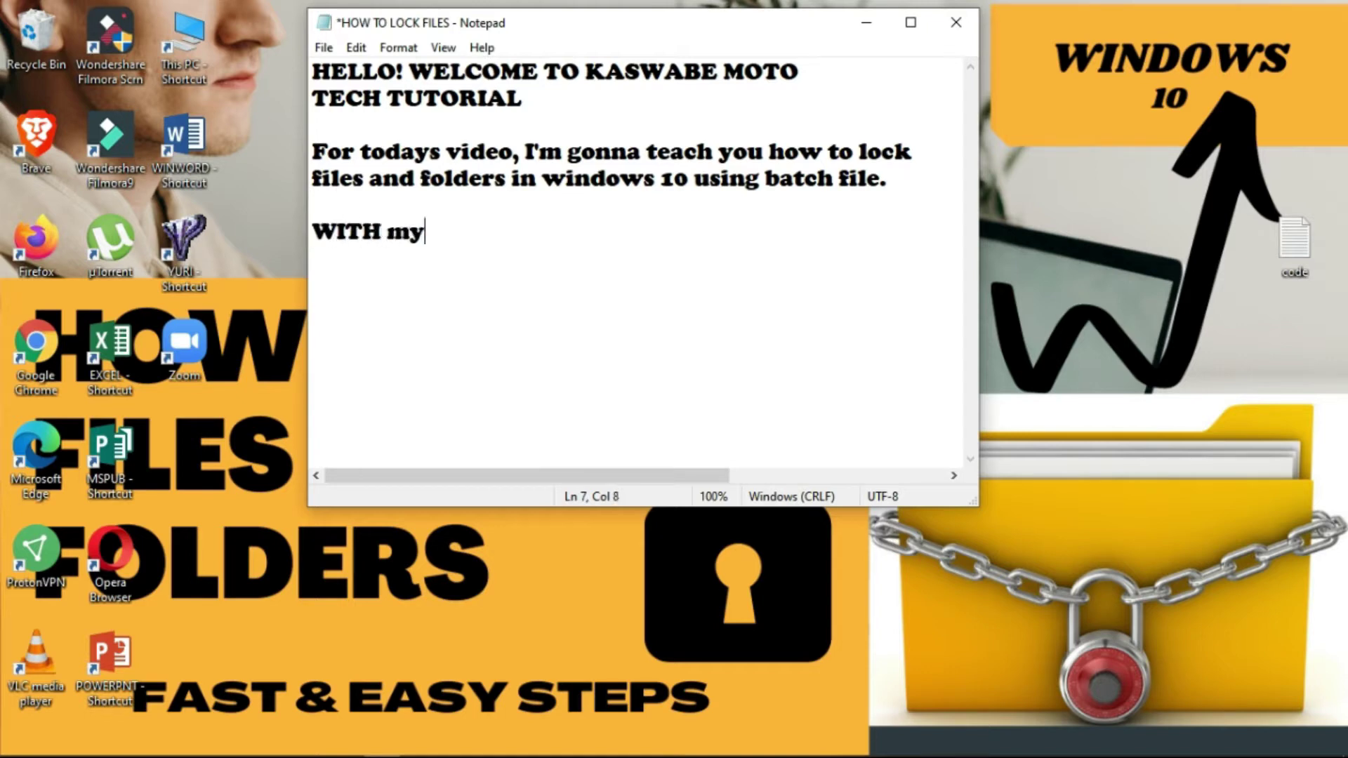
type(" FAST & EASY STEPS")
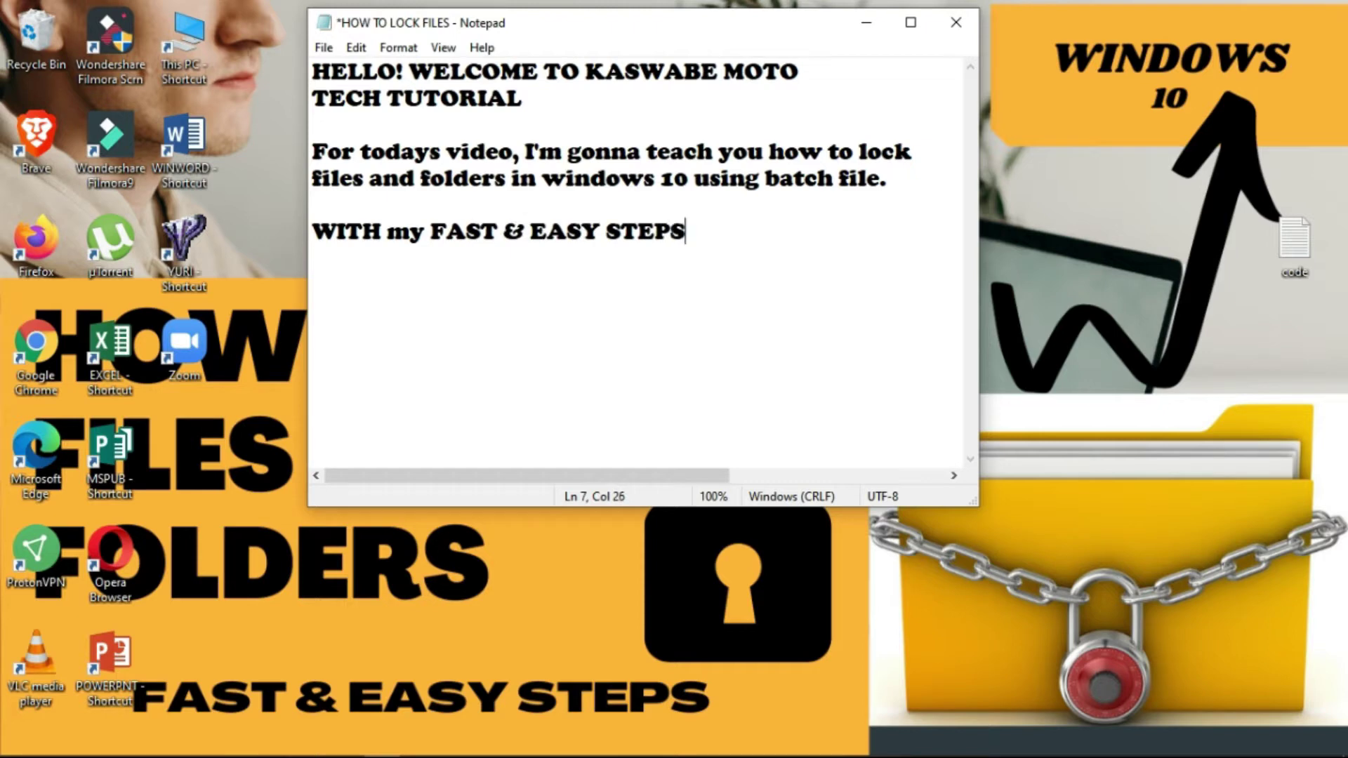
type("!")
key("Return")
key("Return")
type("LETS GO")
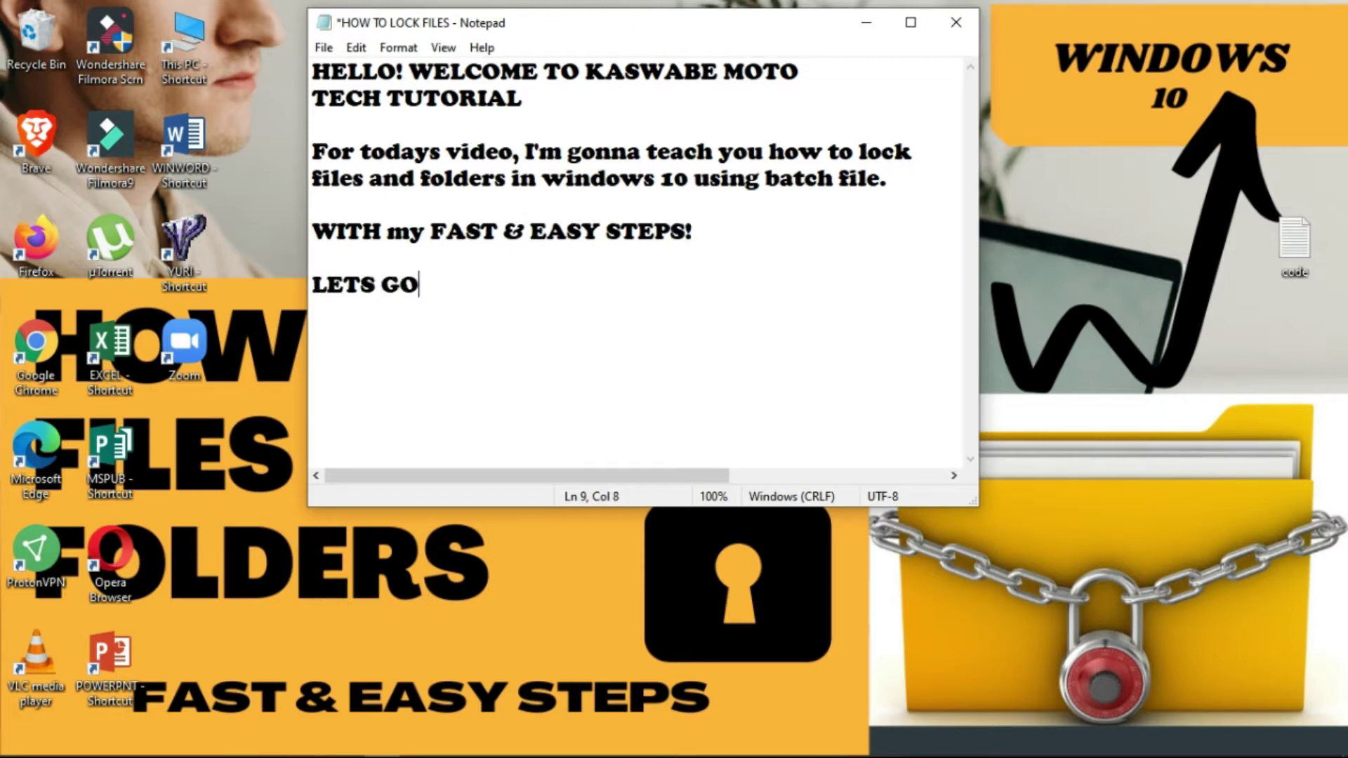
type("!!!!!!!!!")
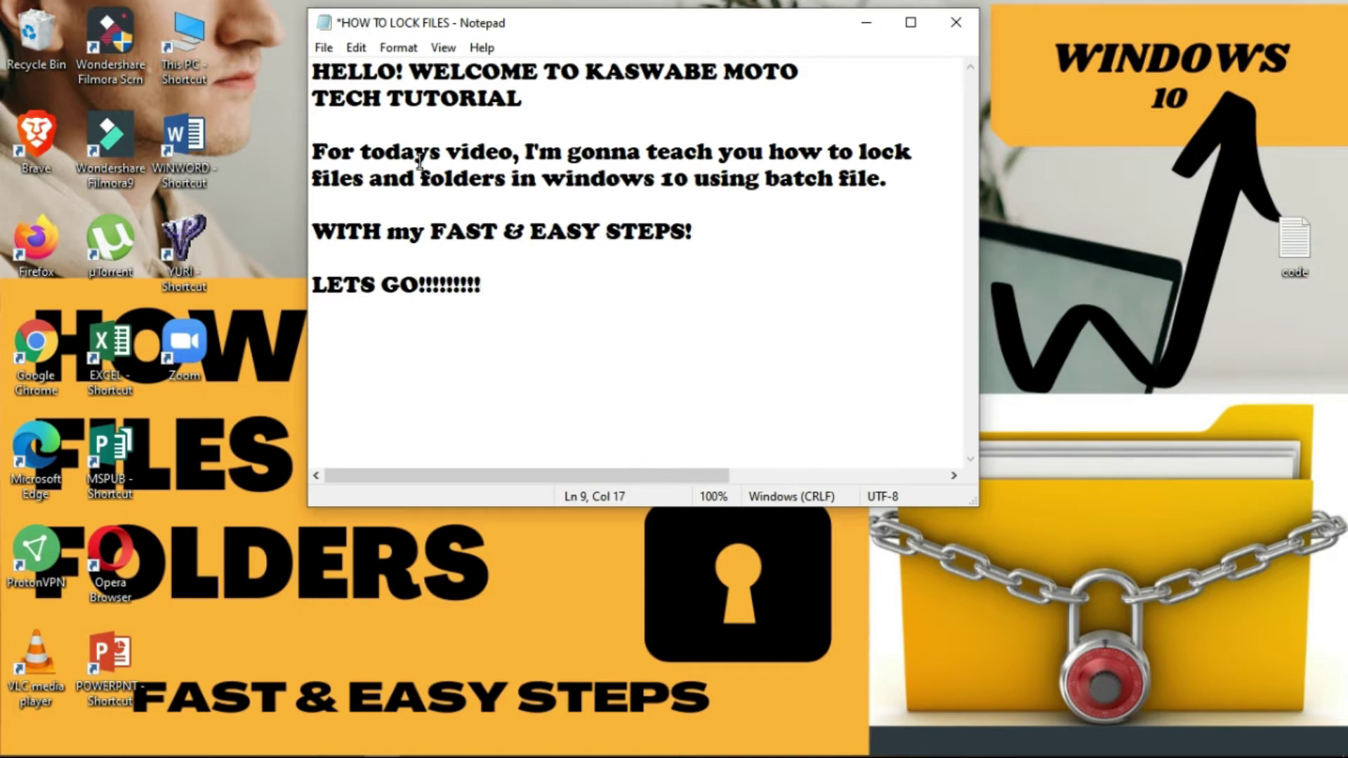
- Minimise Notepad, create a desktop folder named MY PERSONAL FILES, and open it
left_click(867, 22)
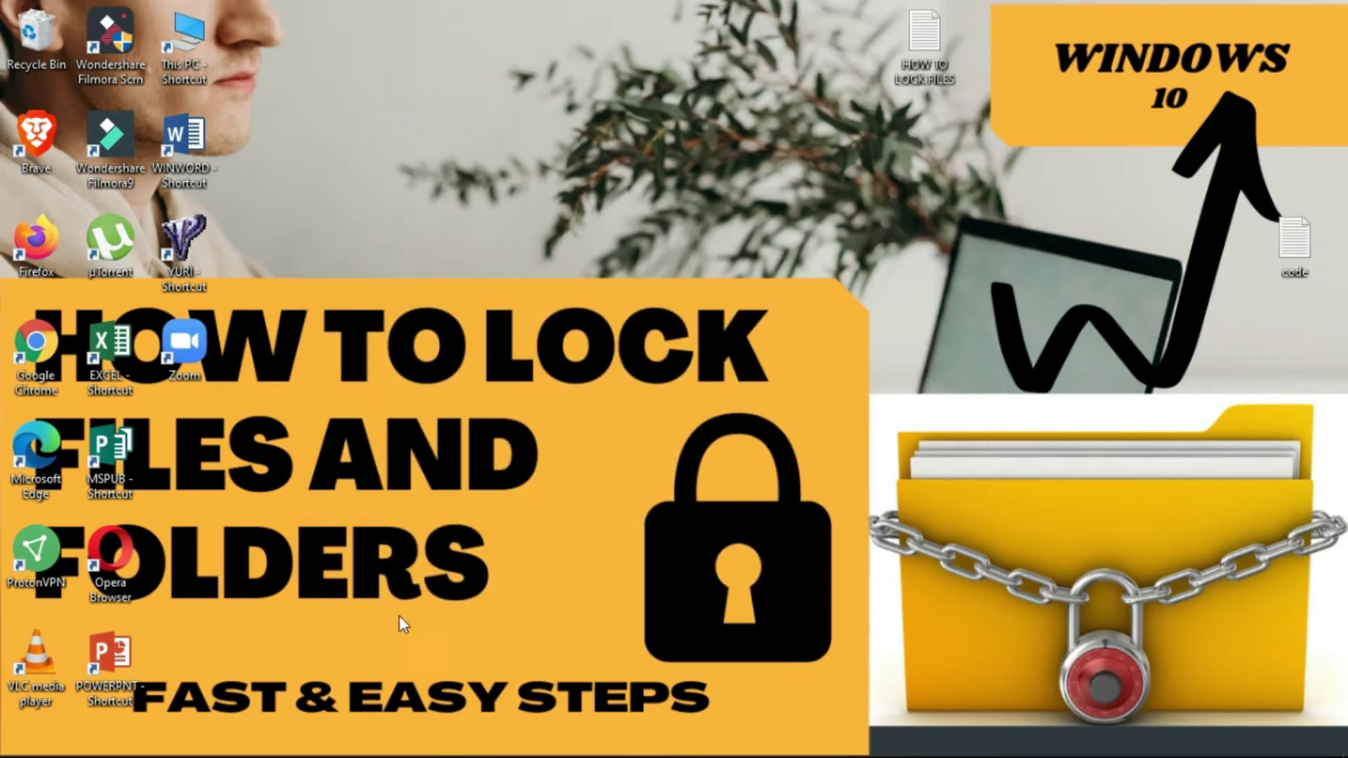
right_click(309, 80)
mouse_move(496, 271)
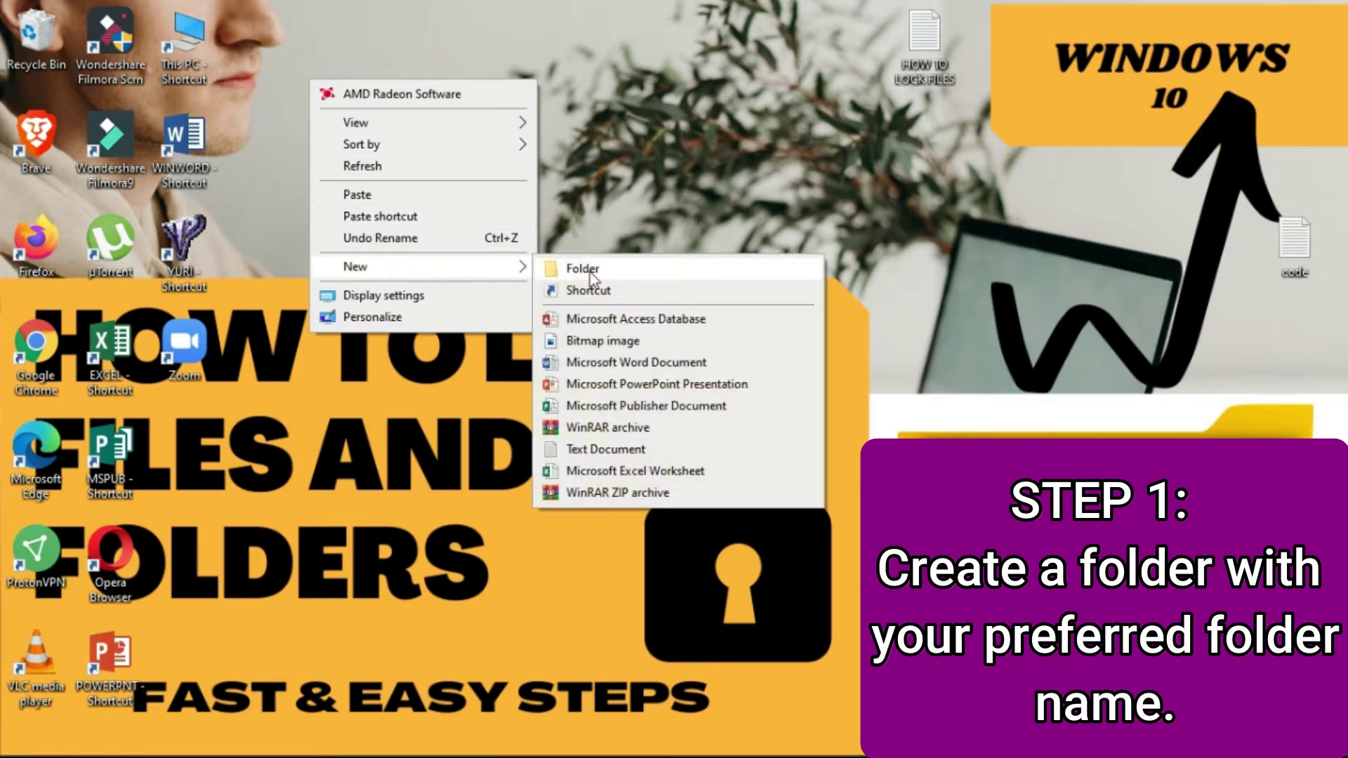
left_click(590, 273)
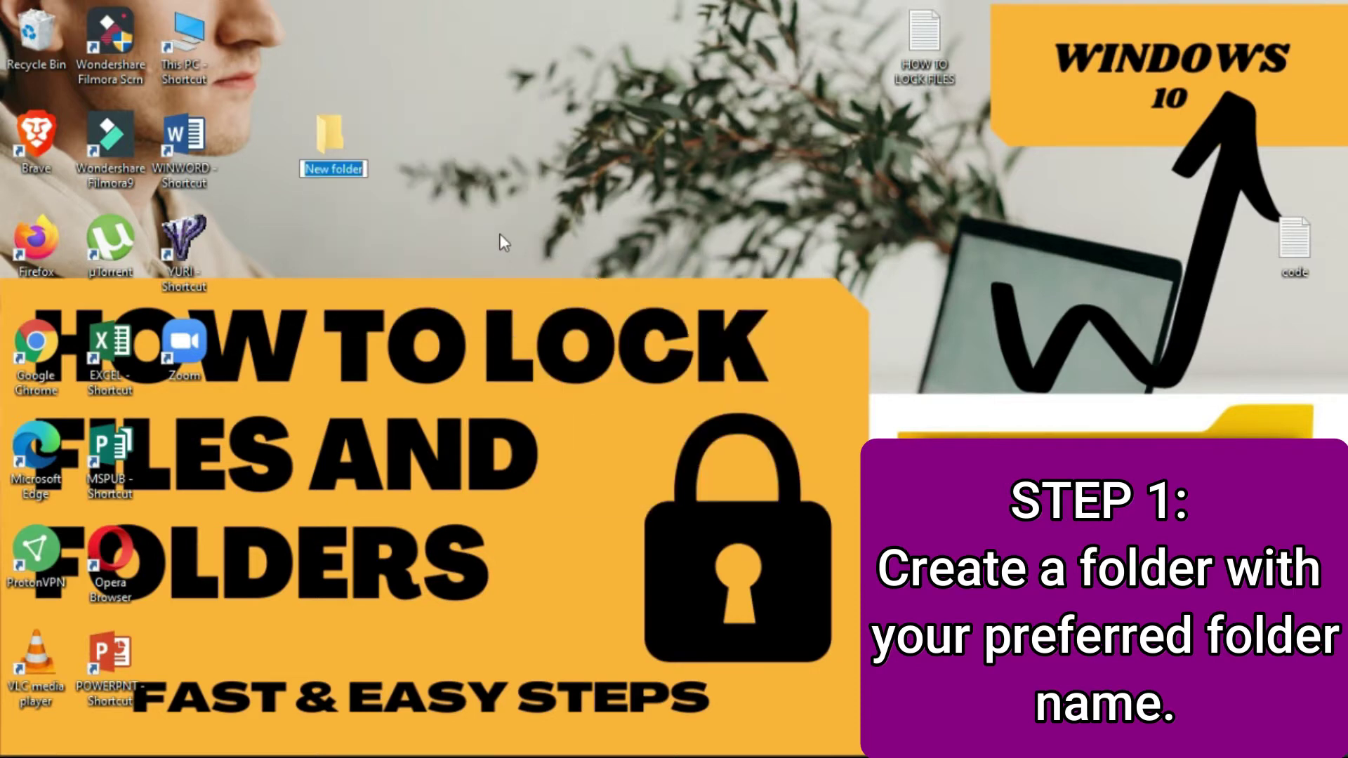
type("MY PE")
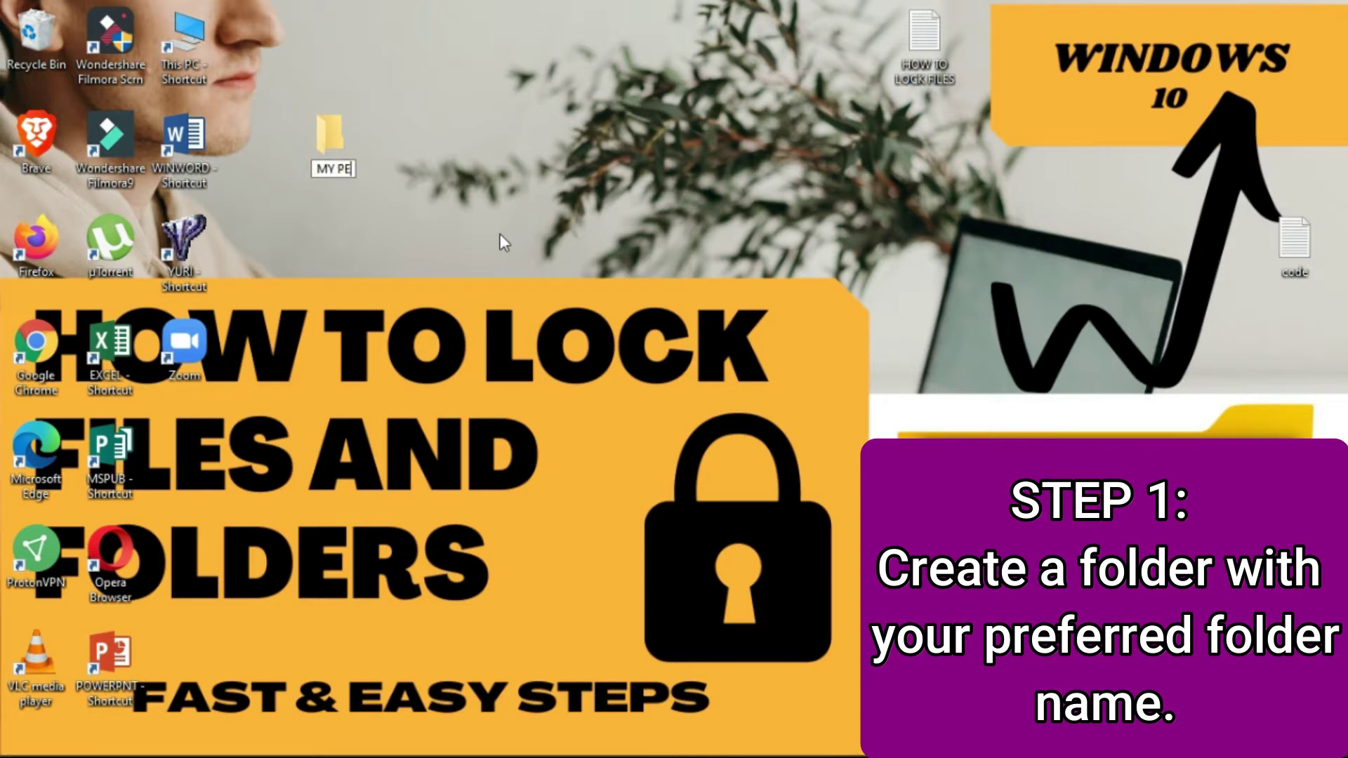
type("RSONAL FILES")
key("Return")
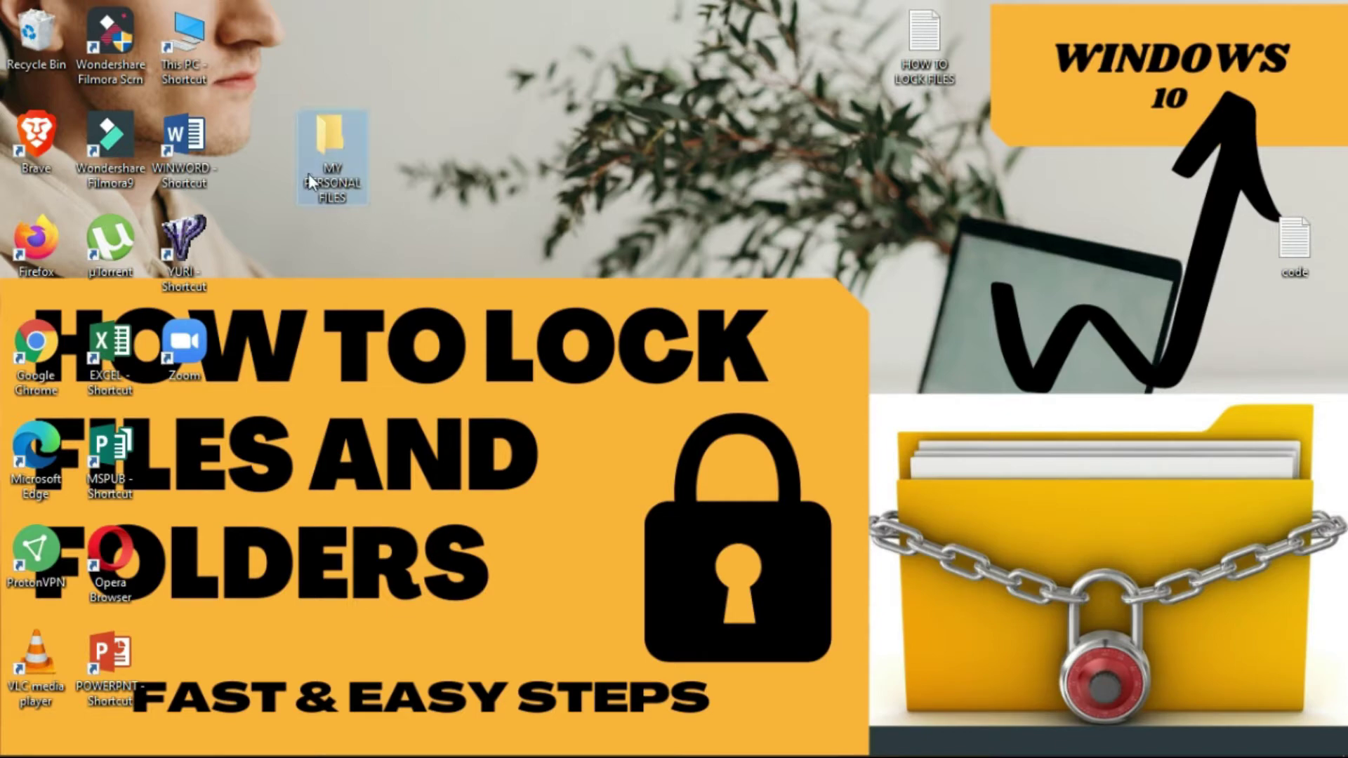
double_click(343, 165)
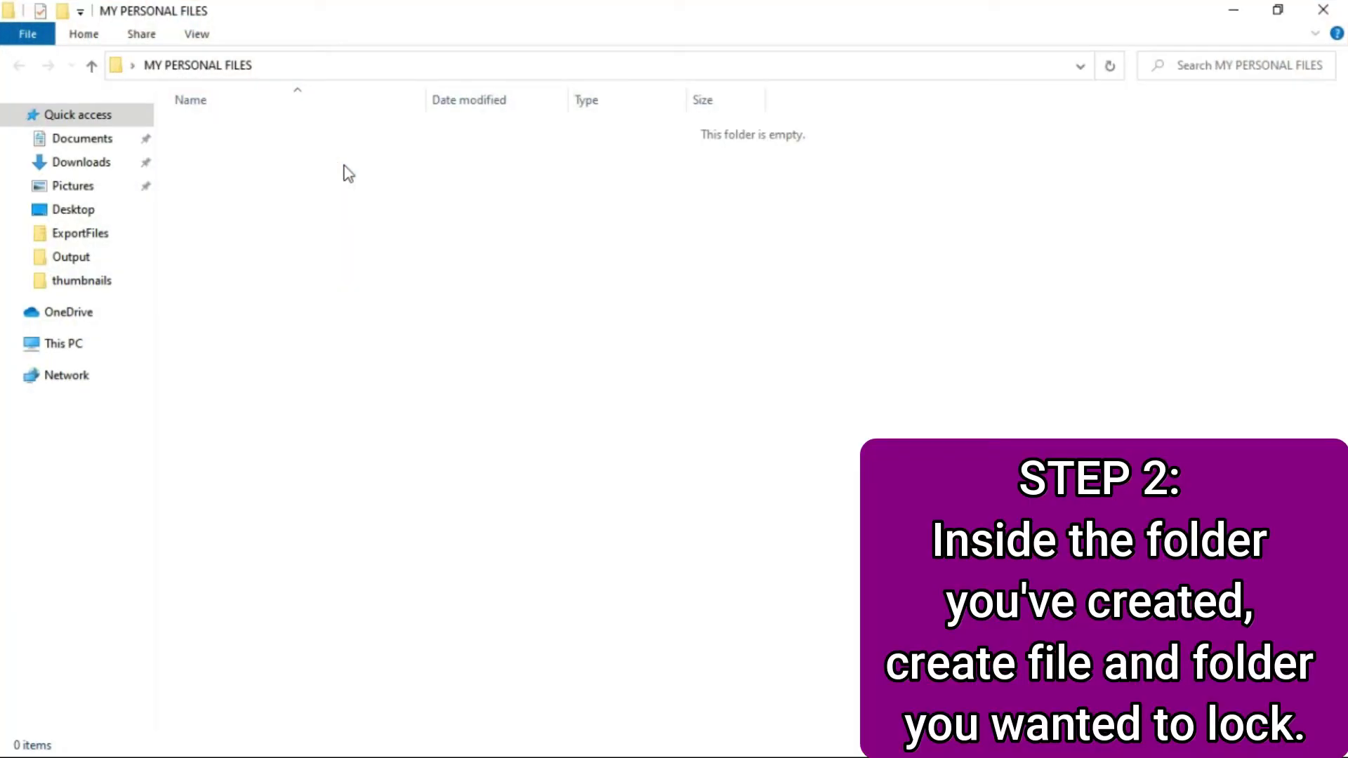
- Create a subfolder named TO BE LOCKED inside MY PERSONAL FILES
right_click(341, 171)
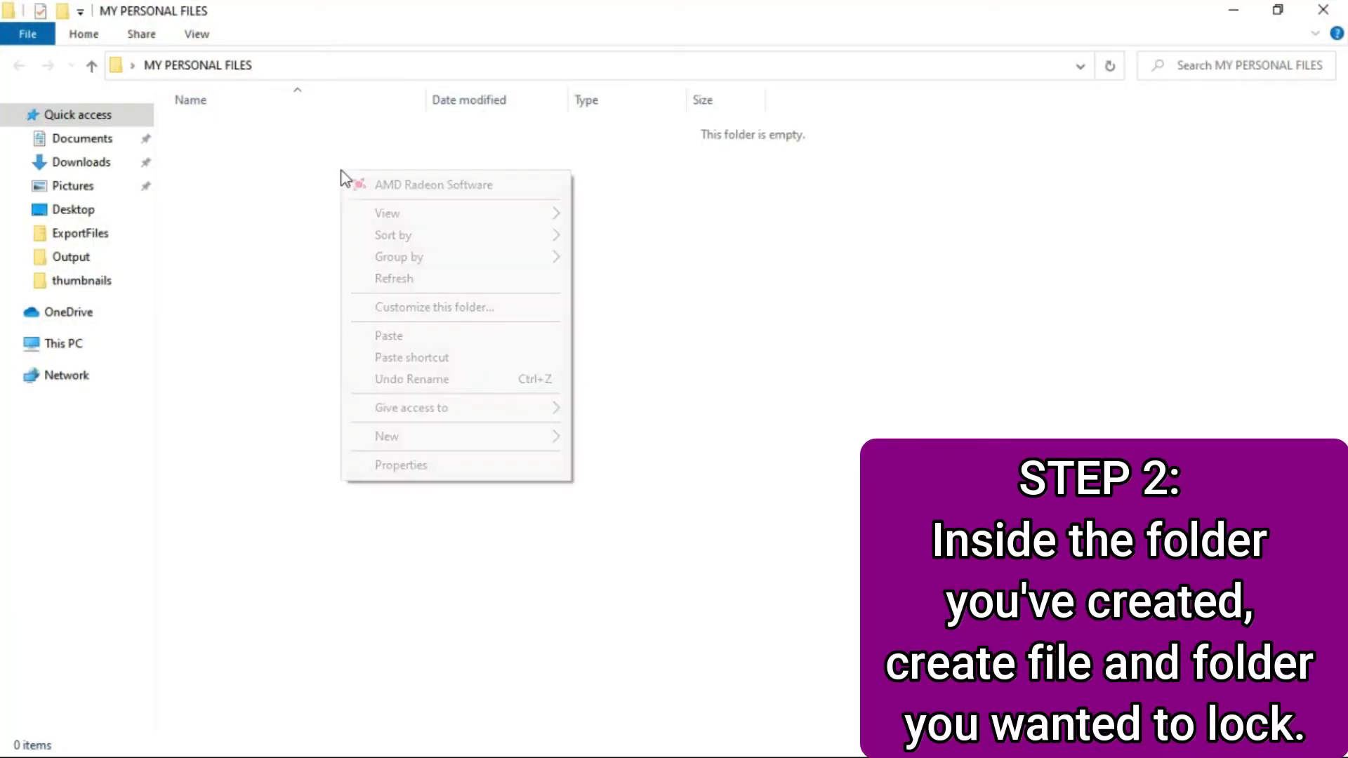
mouse_move(420, 438)
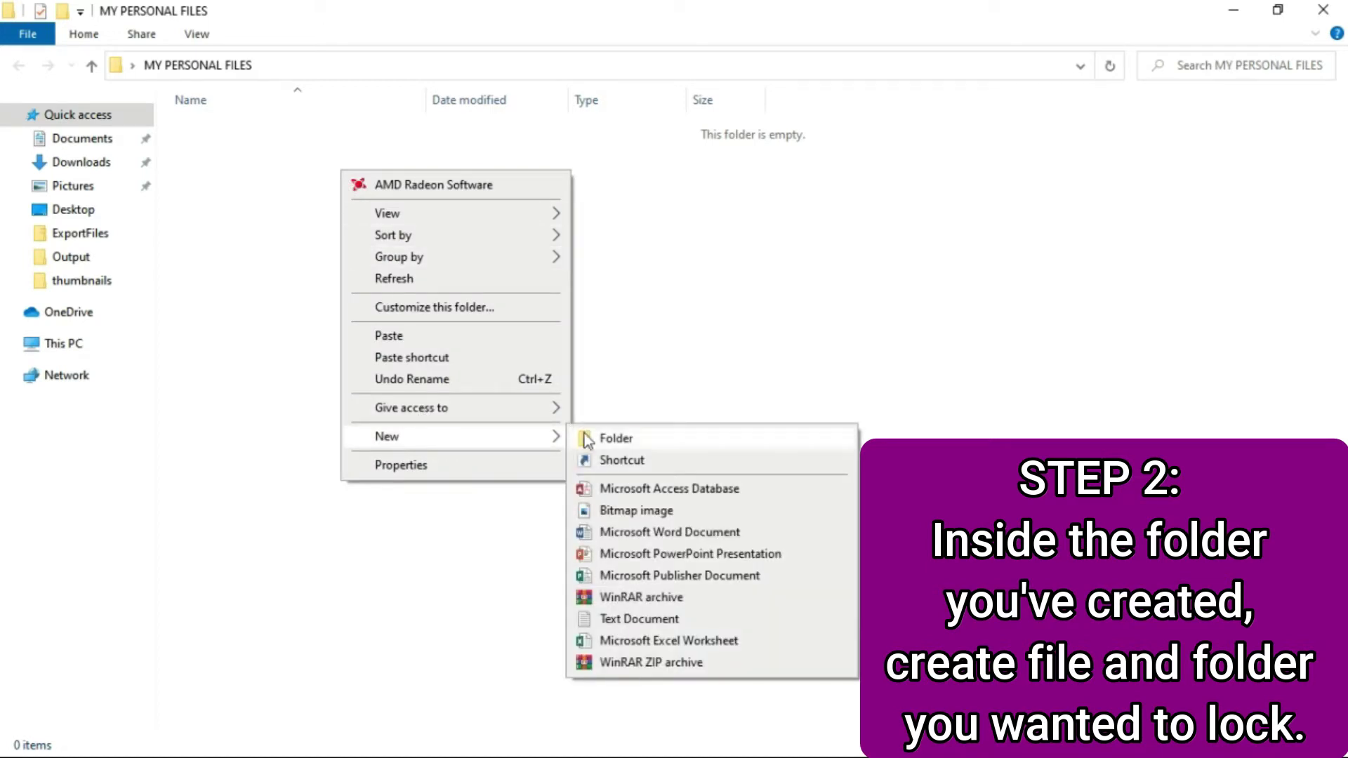
left_click(620, 440)
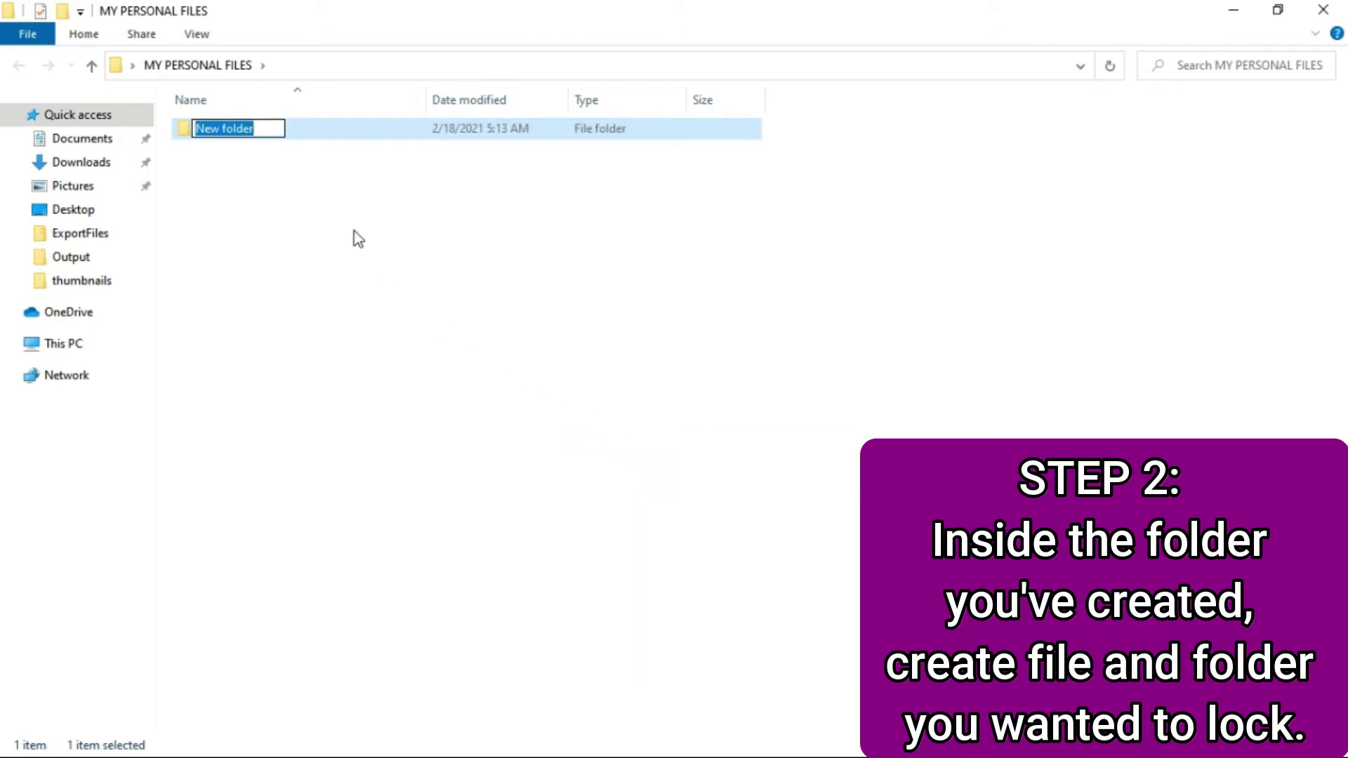
type("TO BE")
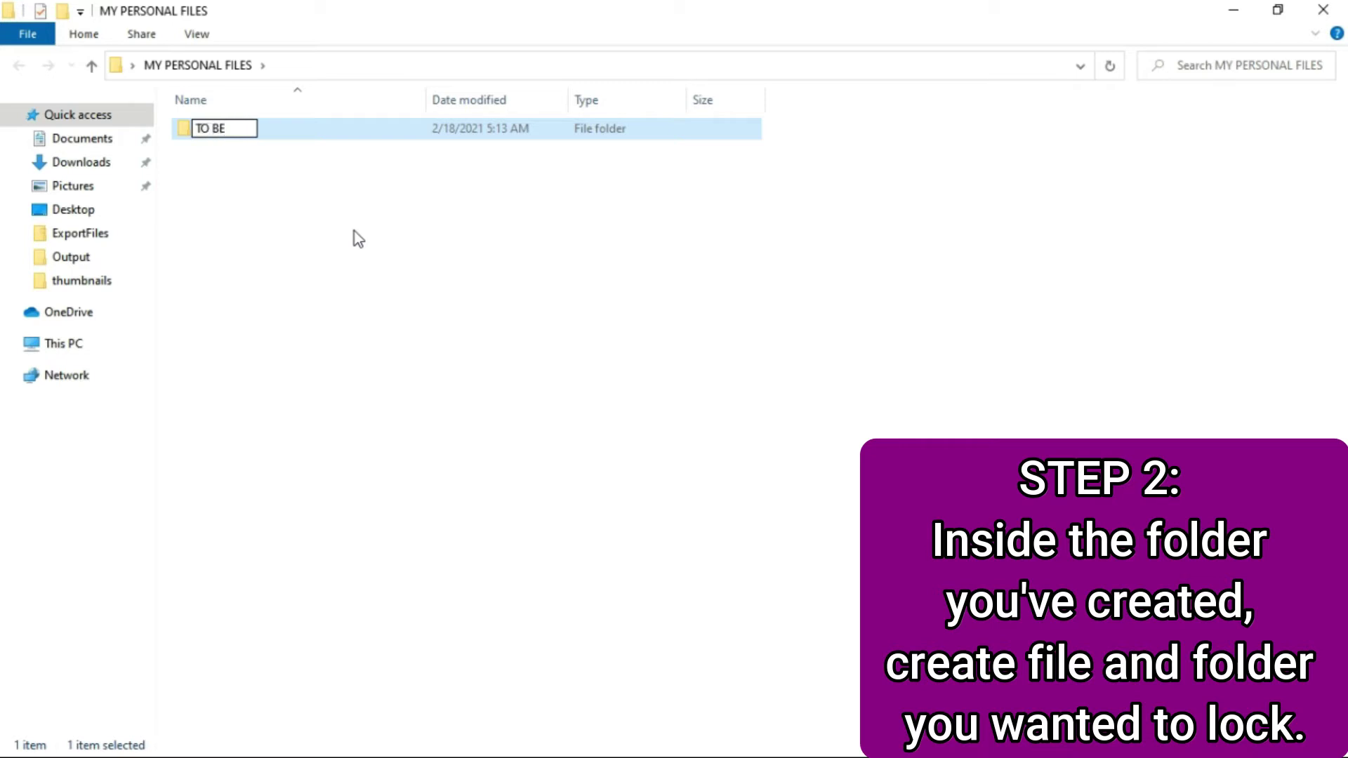
type(" LOCKED")
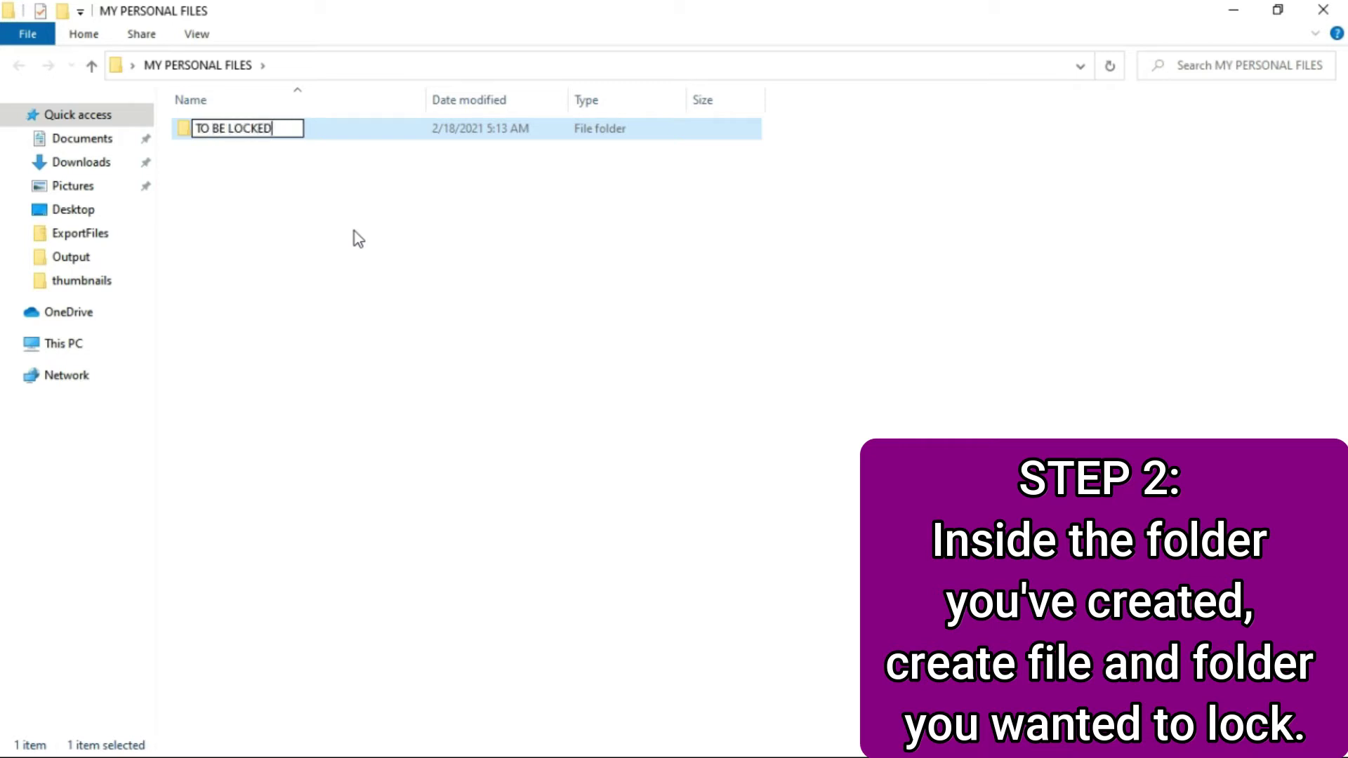
left_click(355, 230)
- Add a new text document named TO BE LOCKED 2 beside it
right_click(257, 176)
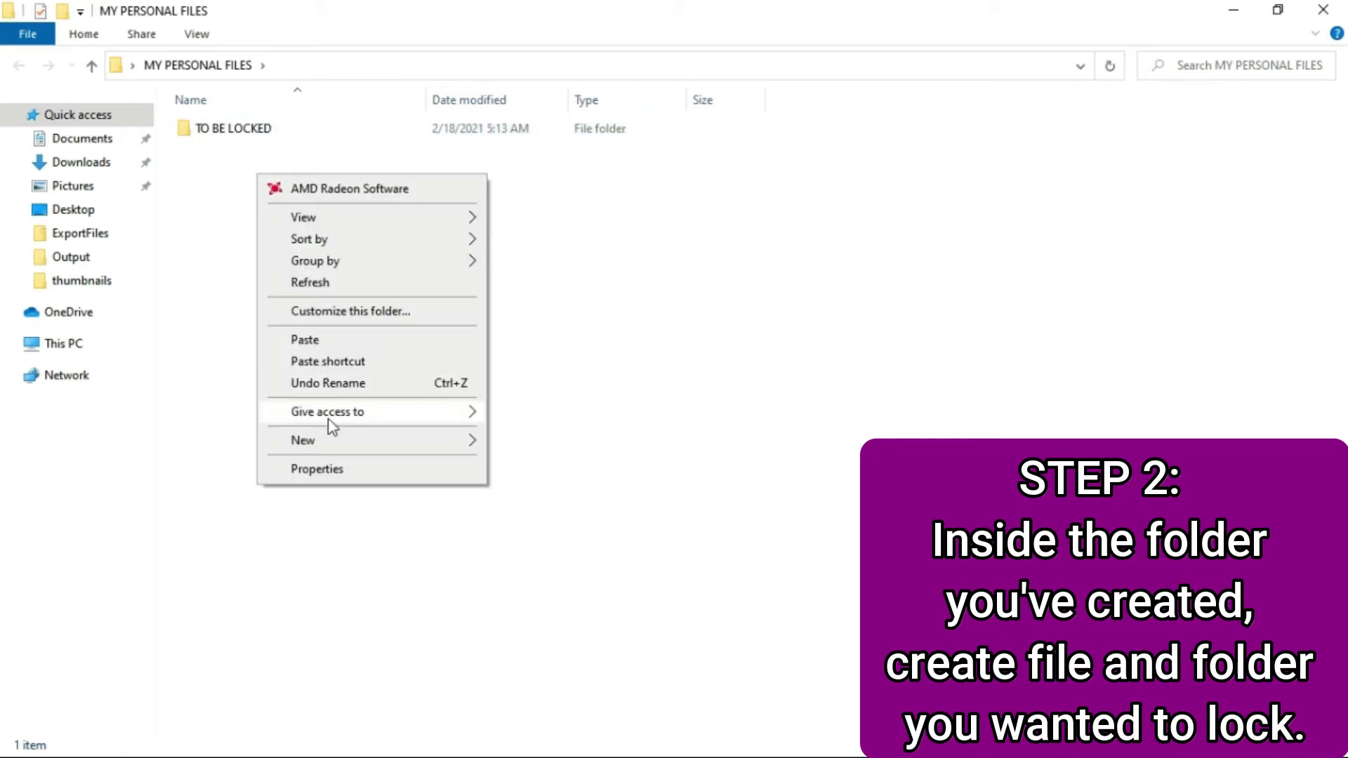
mouse_move(351, 449)
left_click(525, 623)
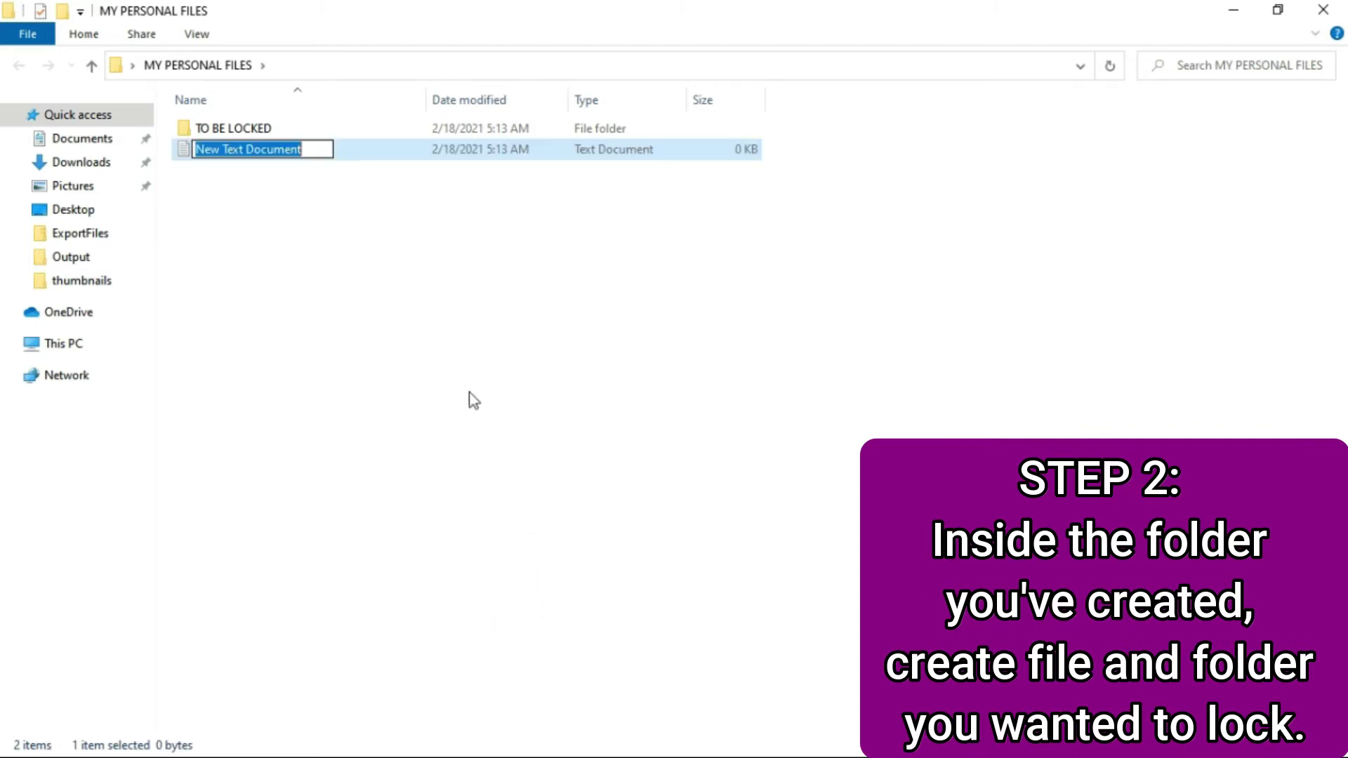
type("TO BE")
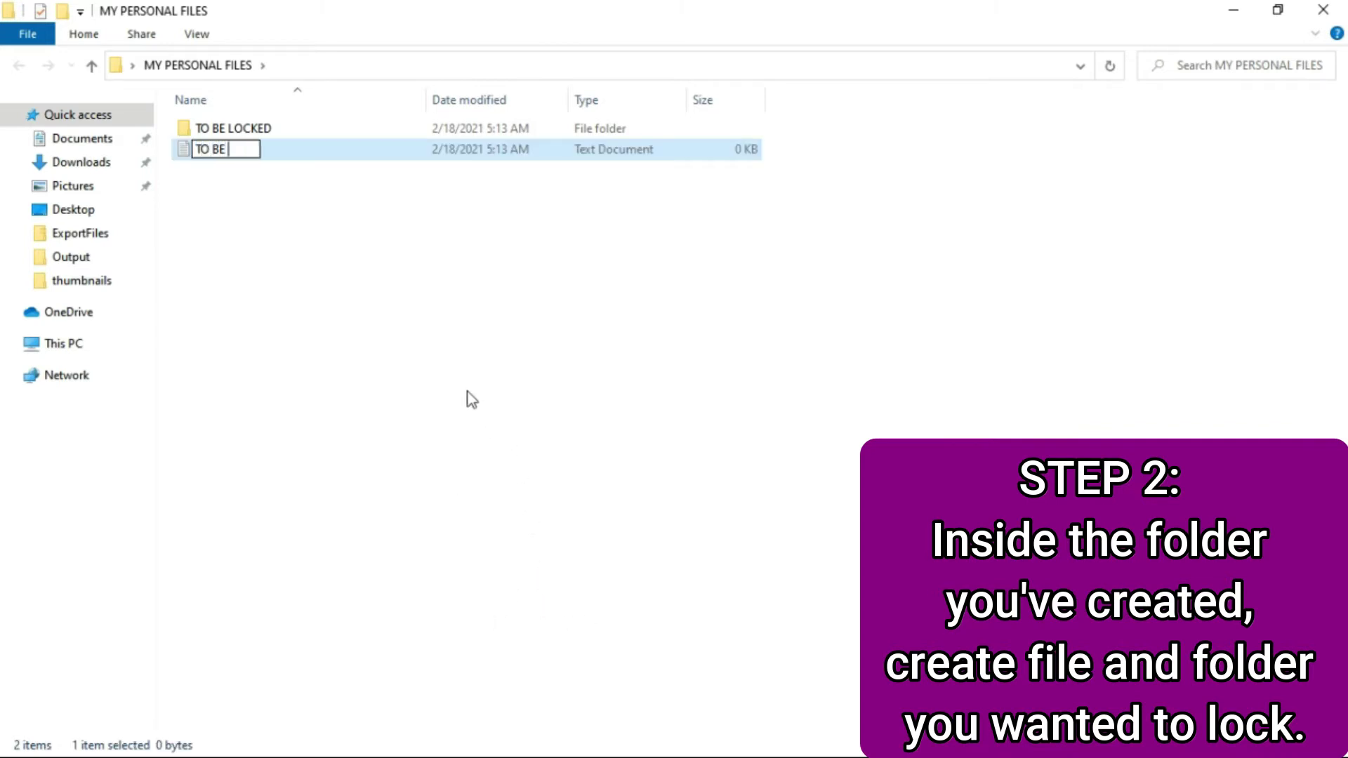
type(" LOCKED")
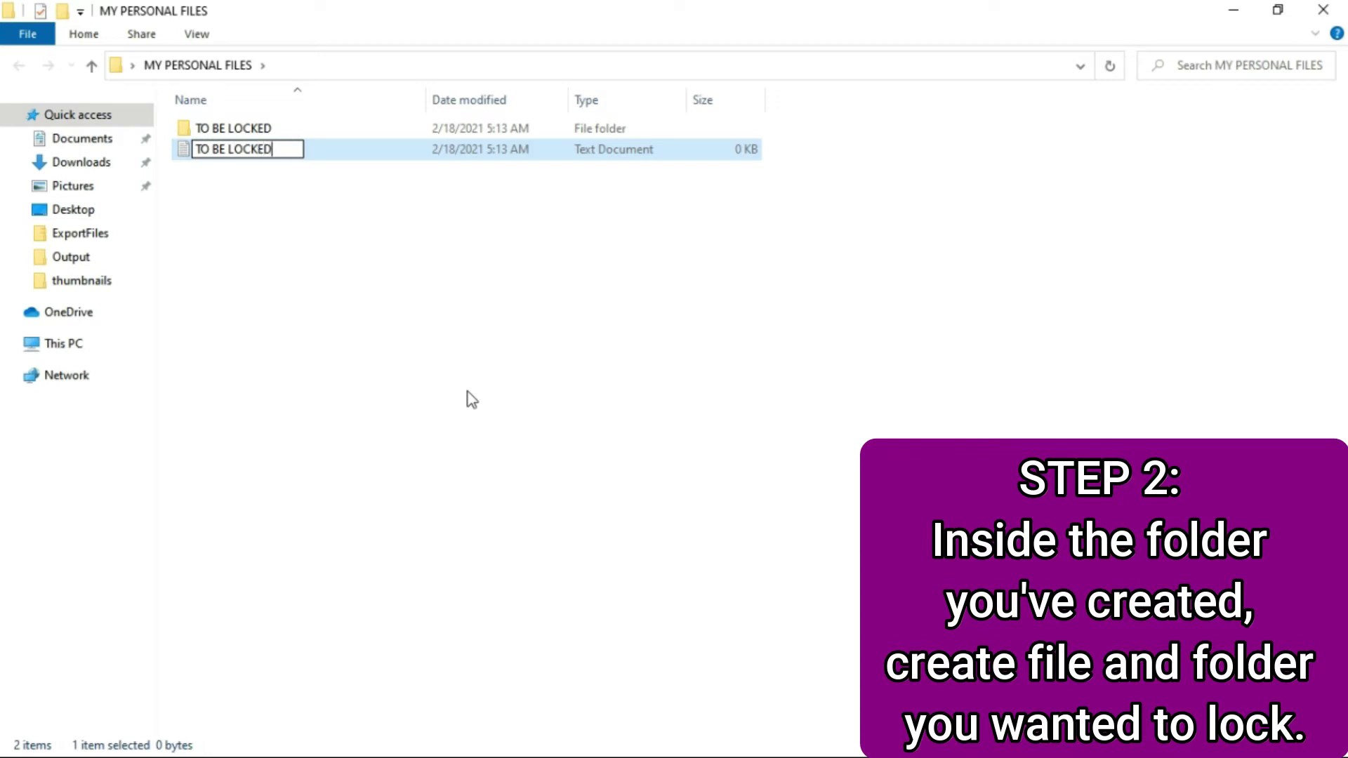
type(" 2")
key("Return")
left_click(377, 243)
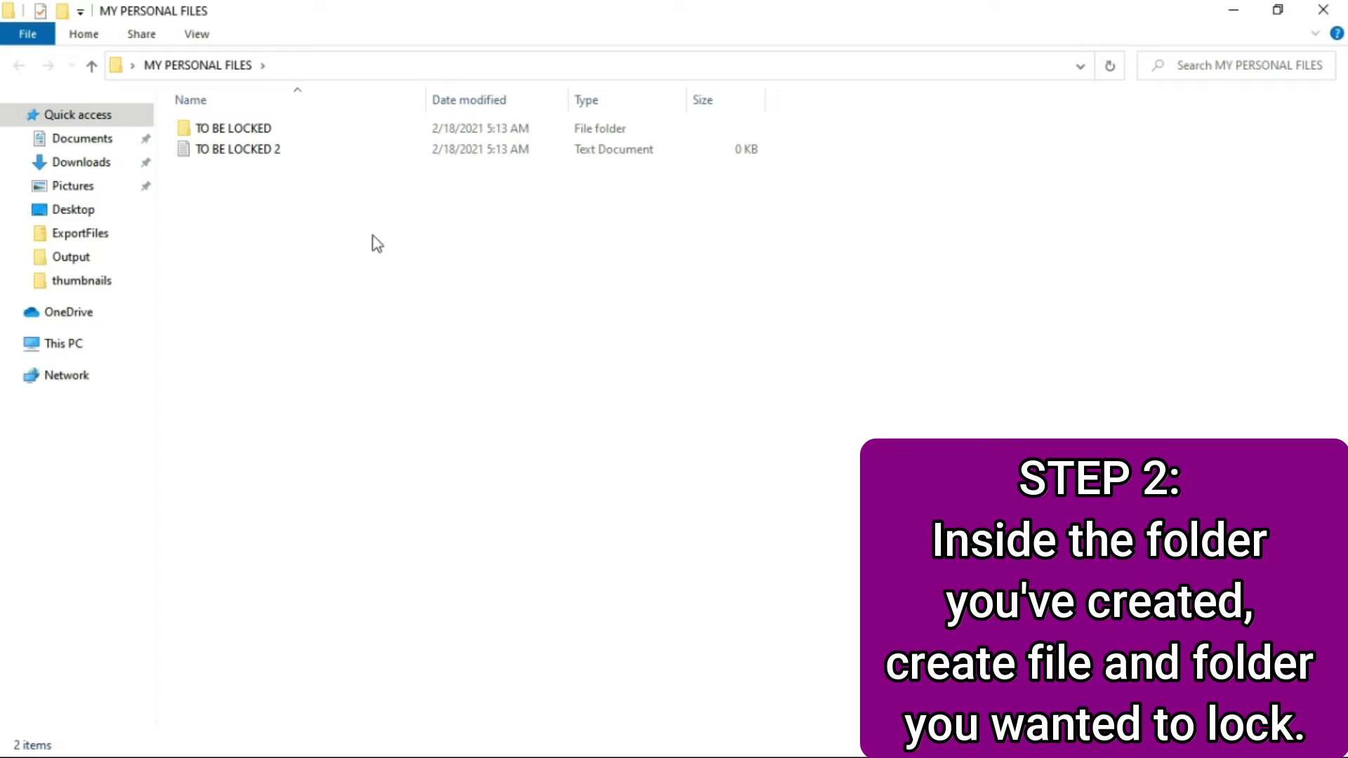
- Close the folder window and open the desktop code script in a maximised Notepad
left_click(1339, 8)
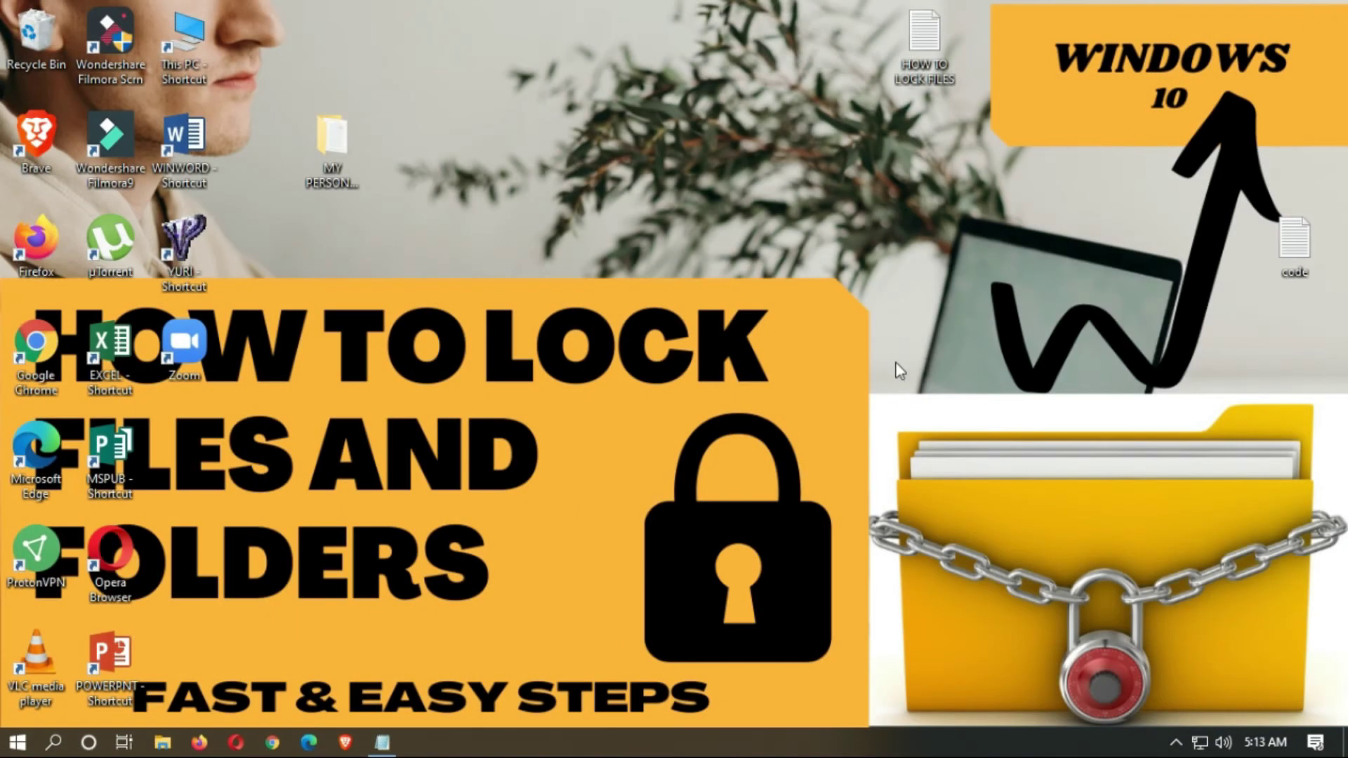
double_click(1282, 251)
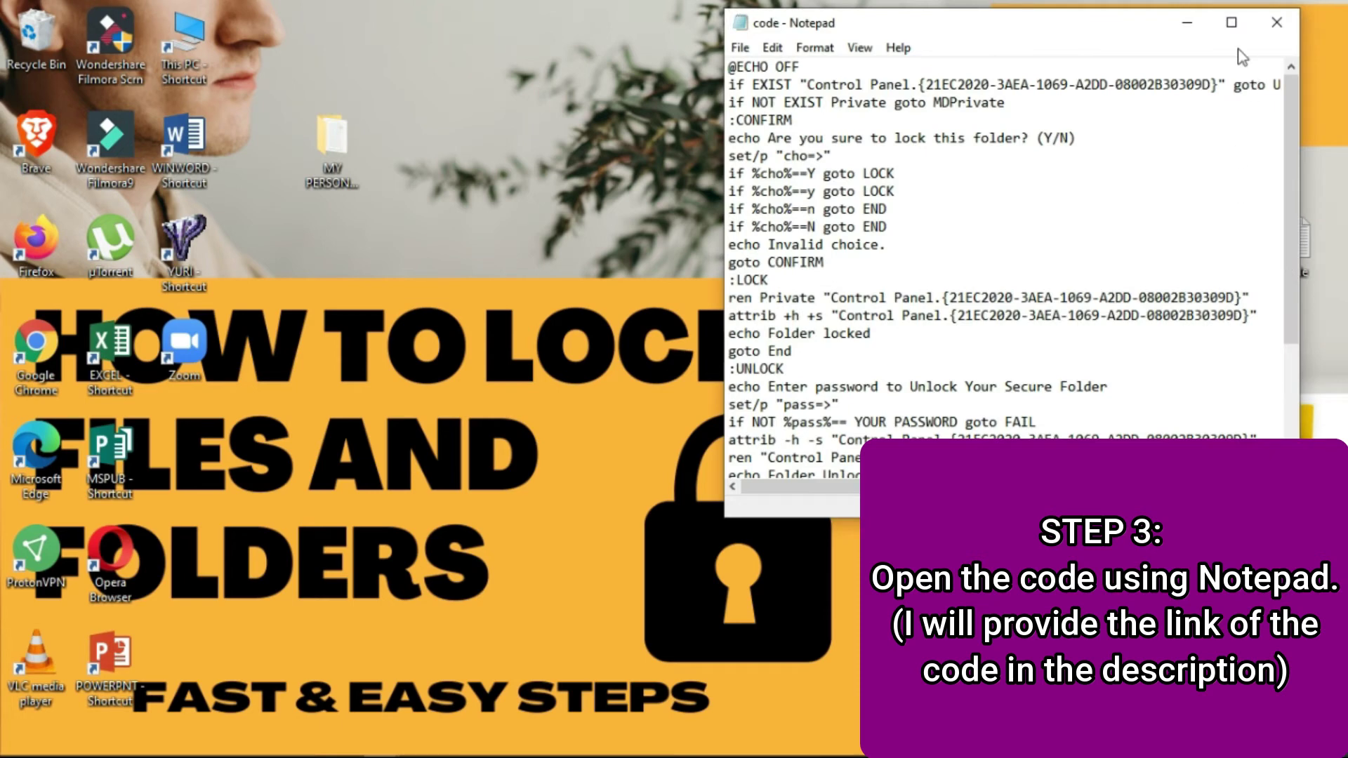
left_click(1231, 22)
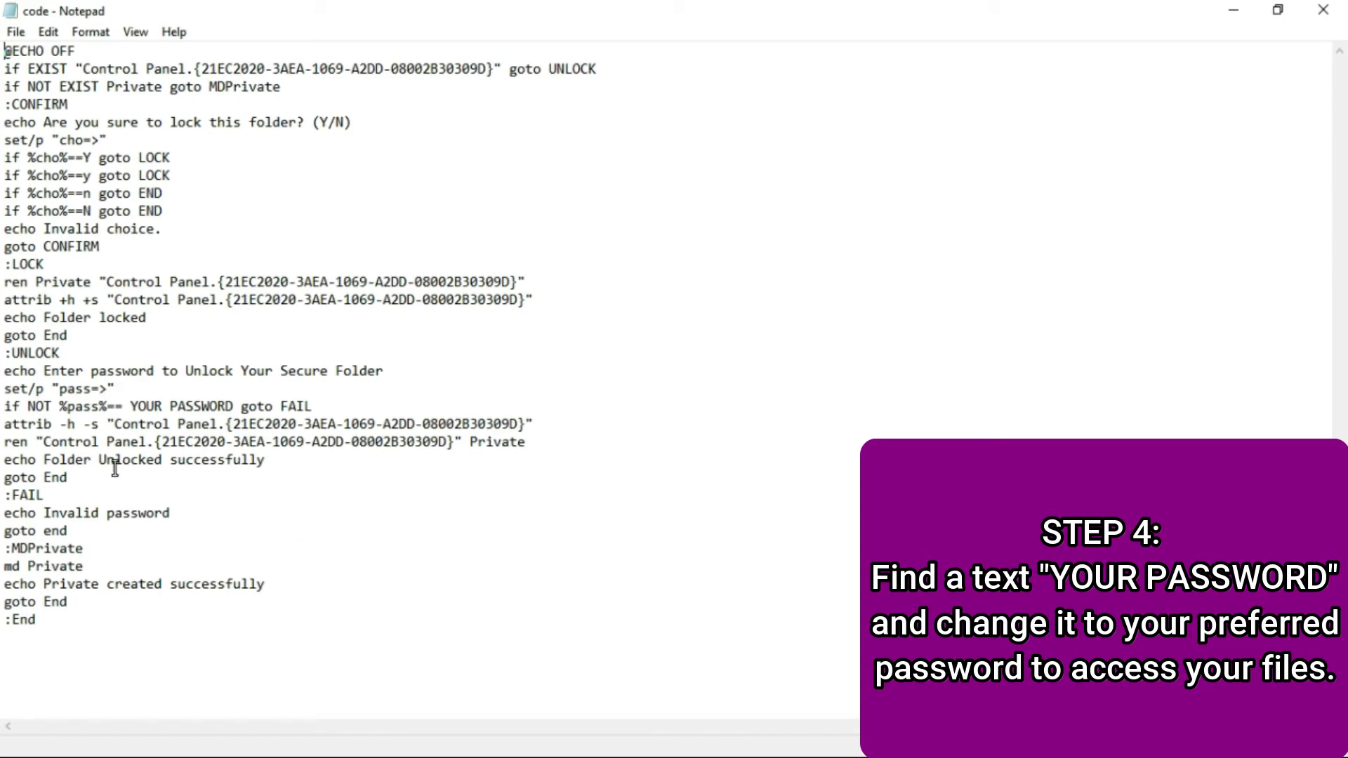
- Overwrite the YOUR PASSWORD placeholder in the 'if NOT %pass%==' line with the chosen password
left_click_drag(131, 405, 234, 407)
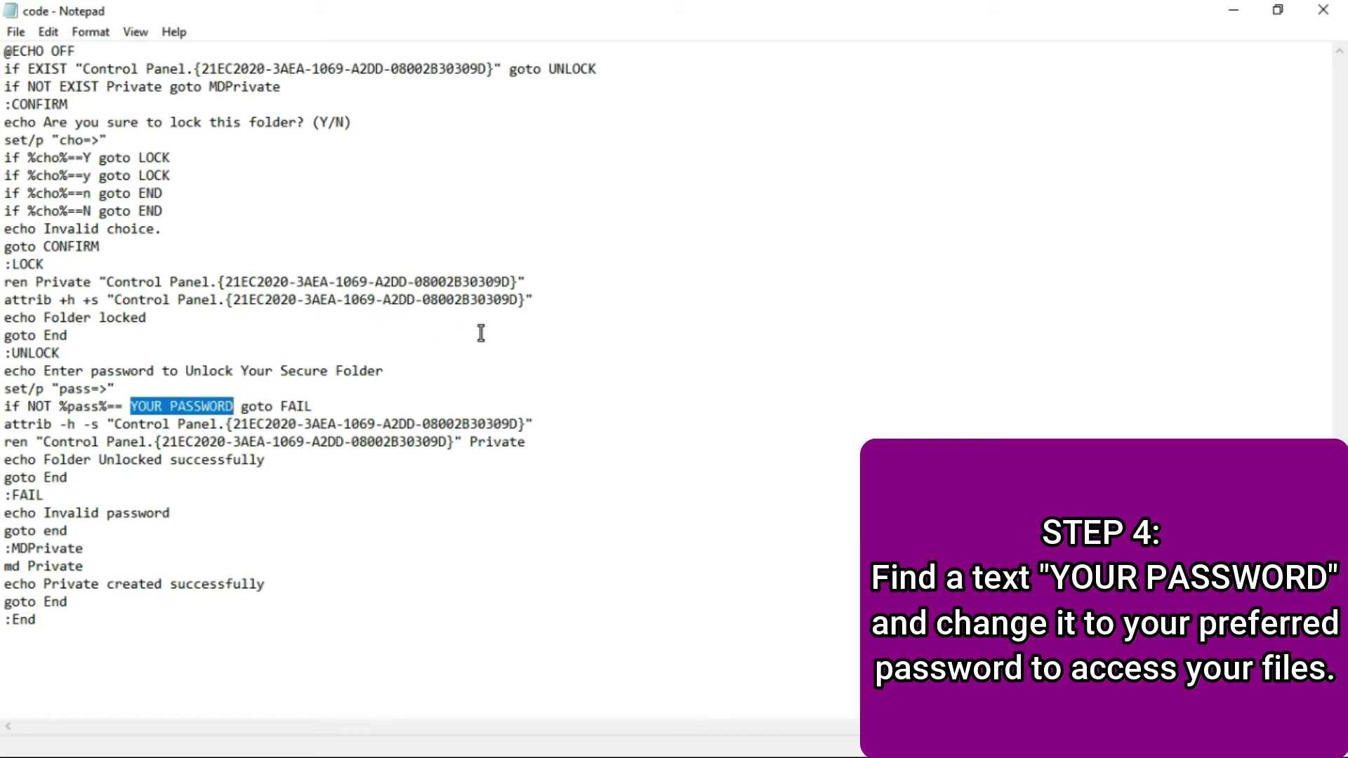
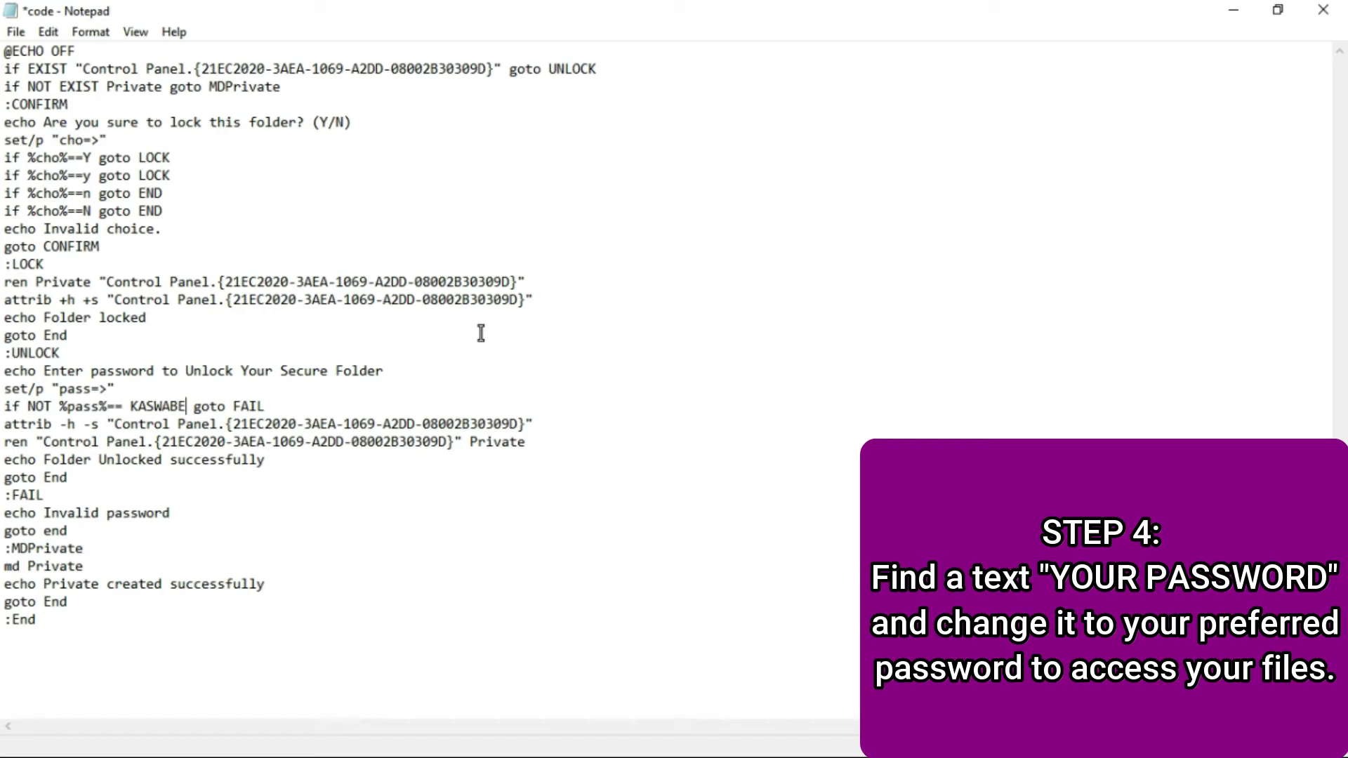
left_click_drag(186, 406, 129, 404)
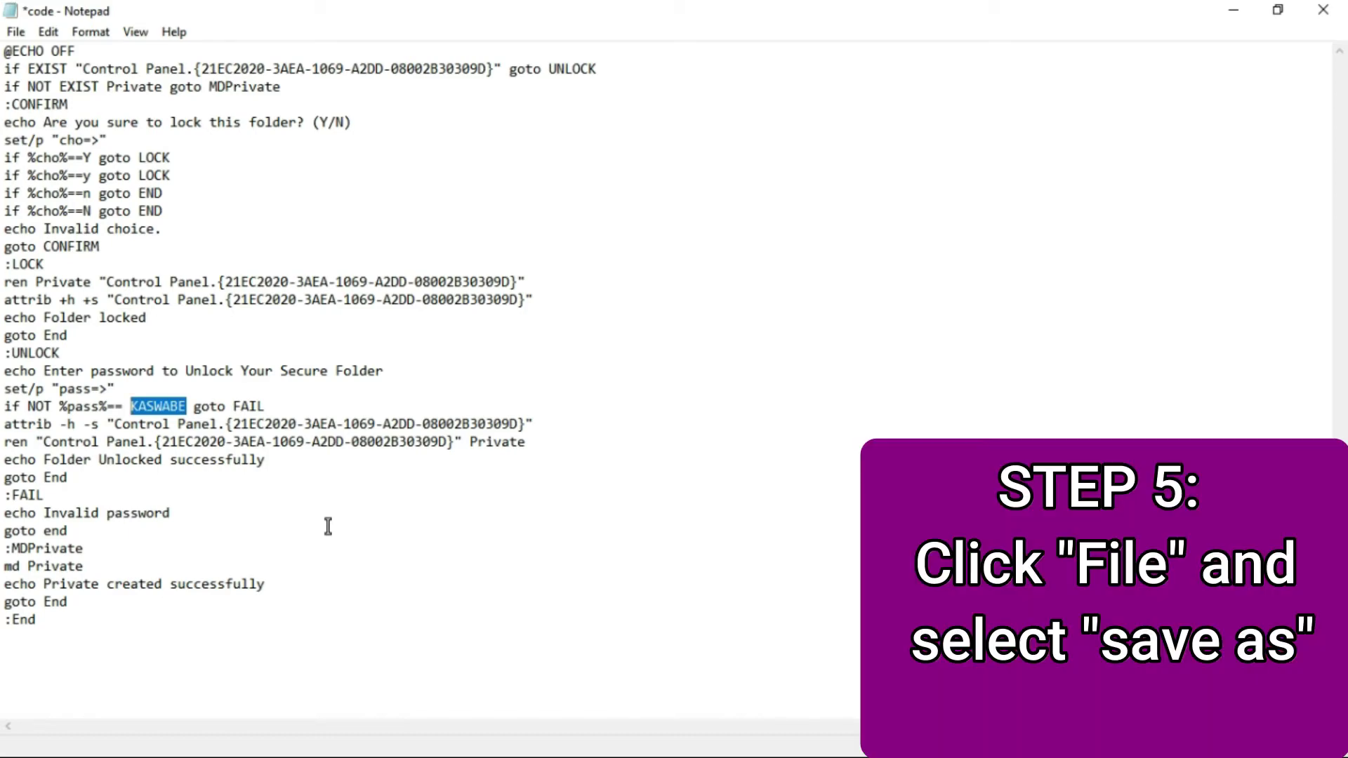
- Use Save As to store the script as open.bat in the MY PERSONAL FILES folder
left_click(328, 527)
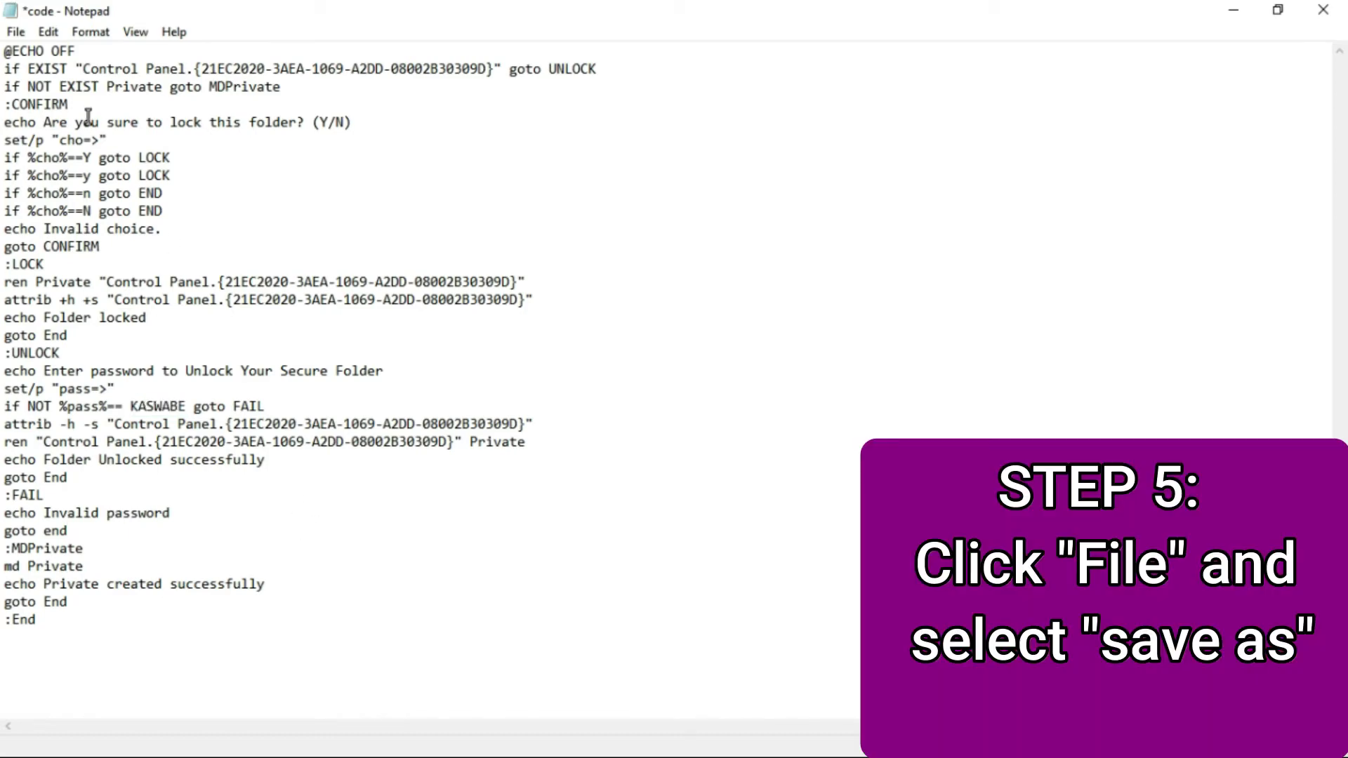
left_click(18, 33)
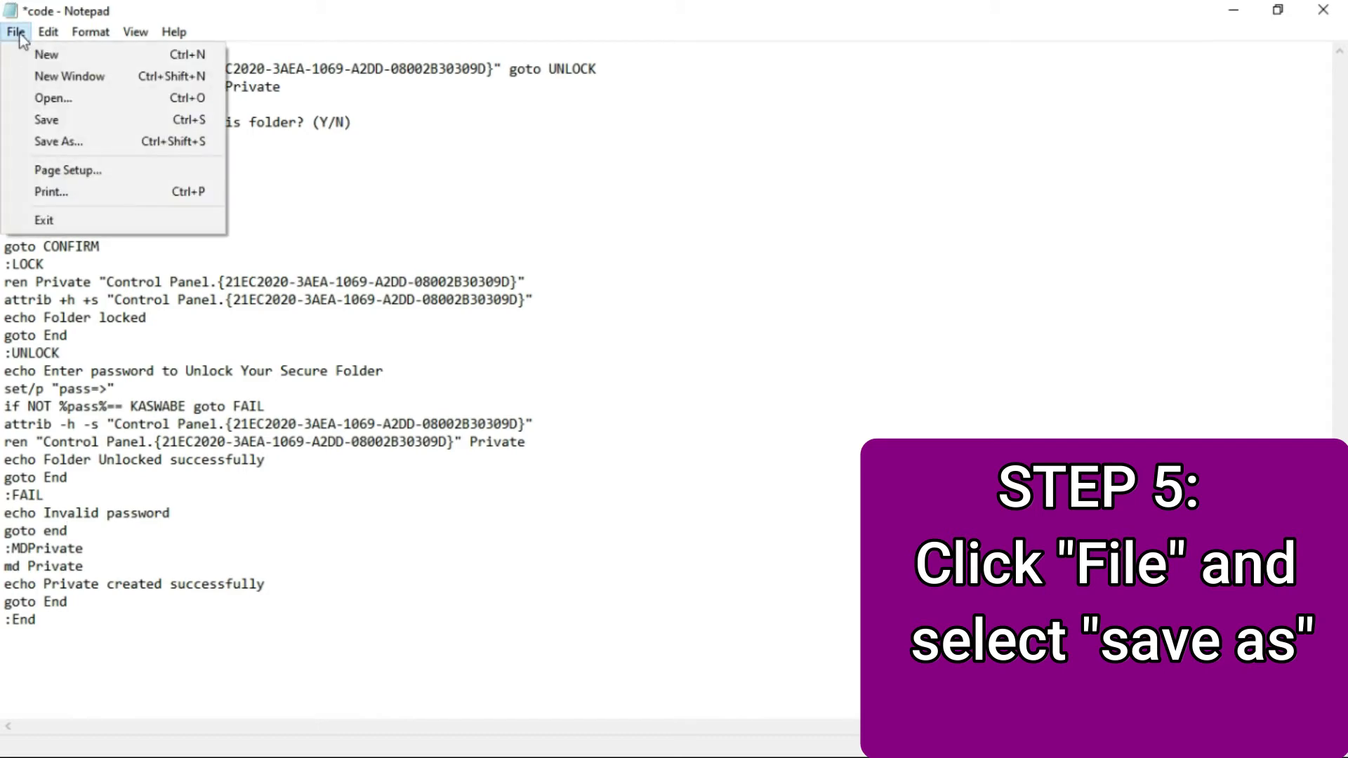
left_click(54, 146)
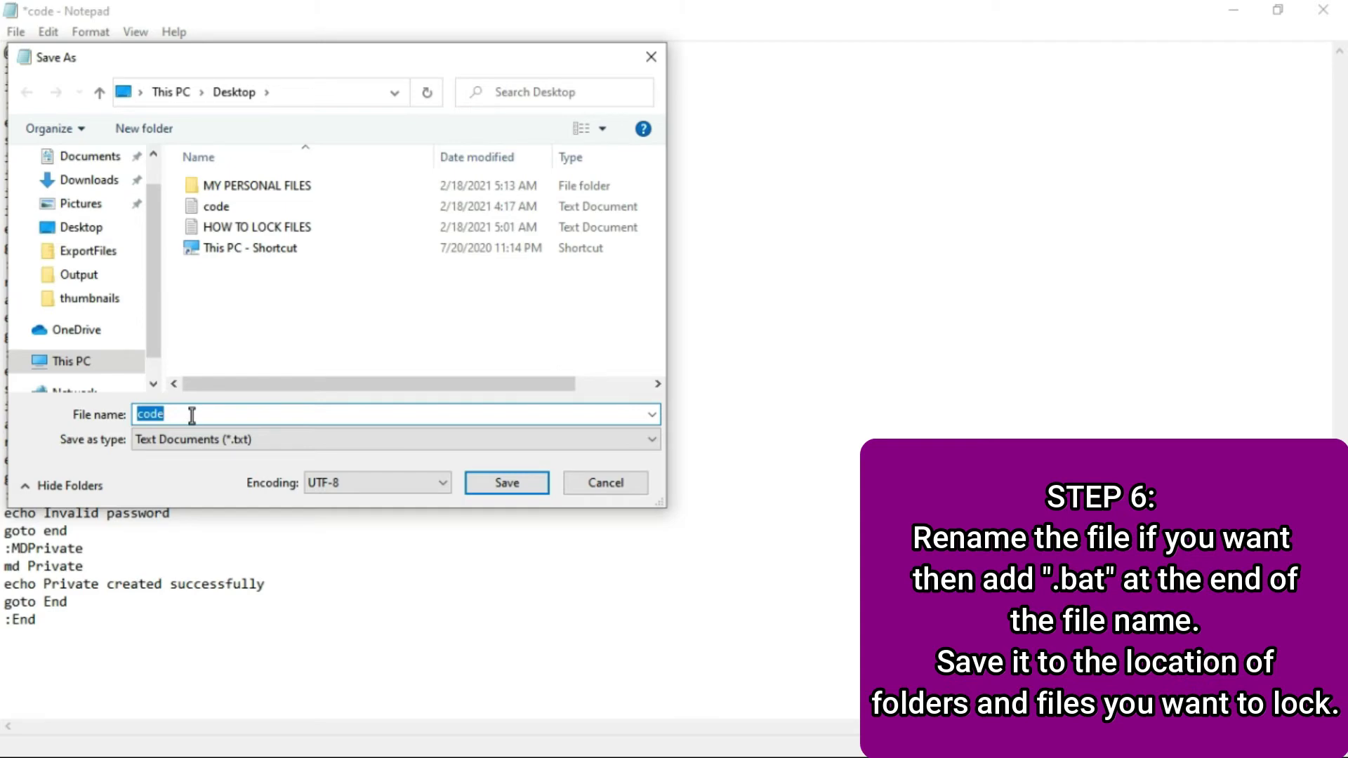
key("BackSpace")
type("open.bat")
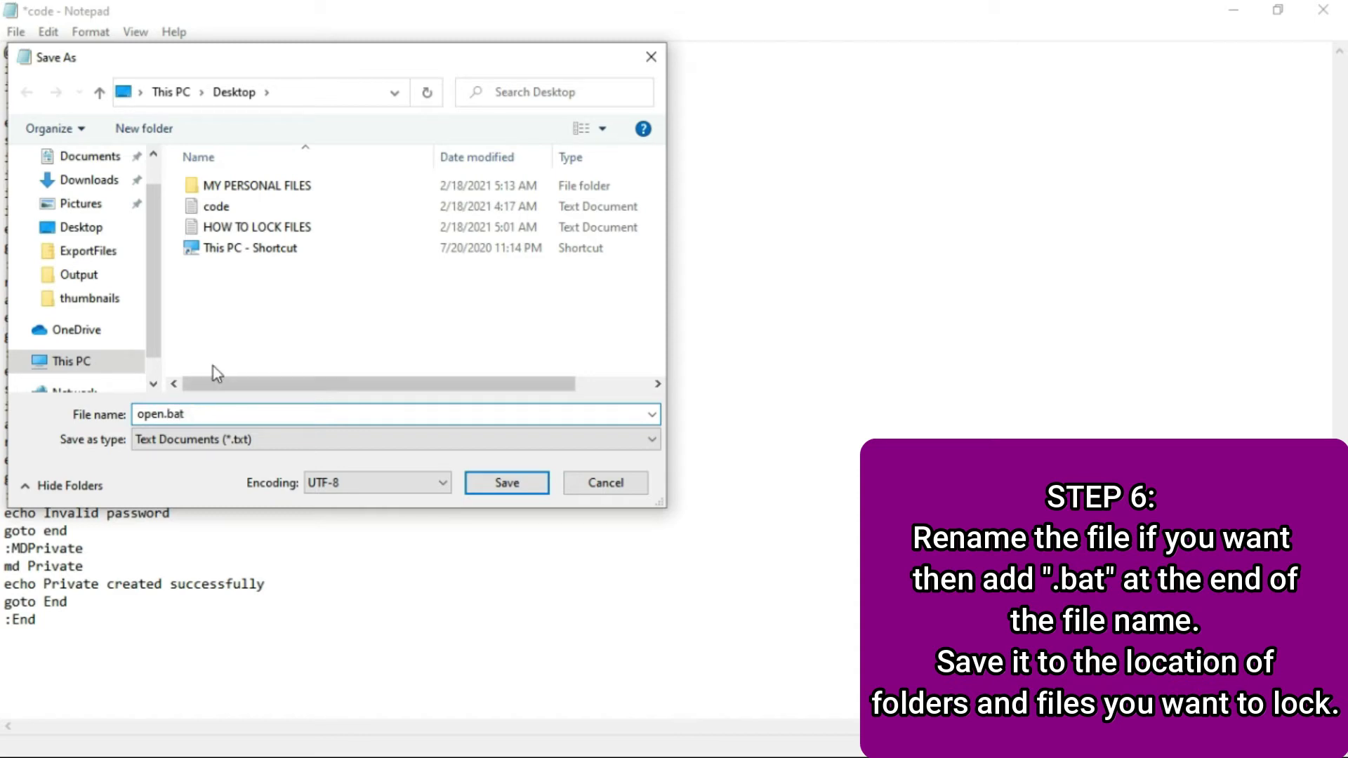
double_click(290, 189)
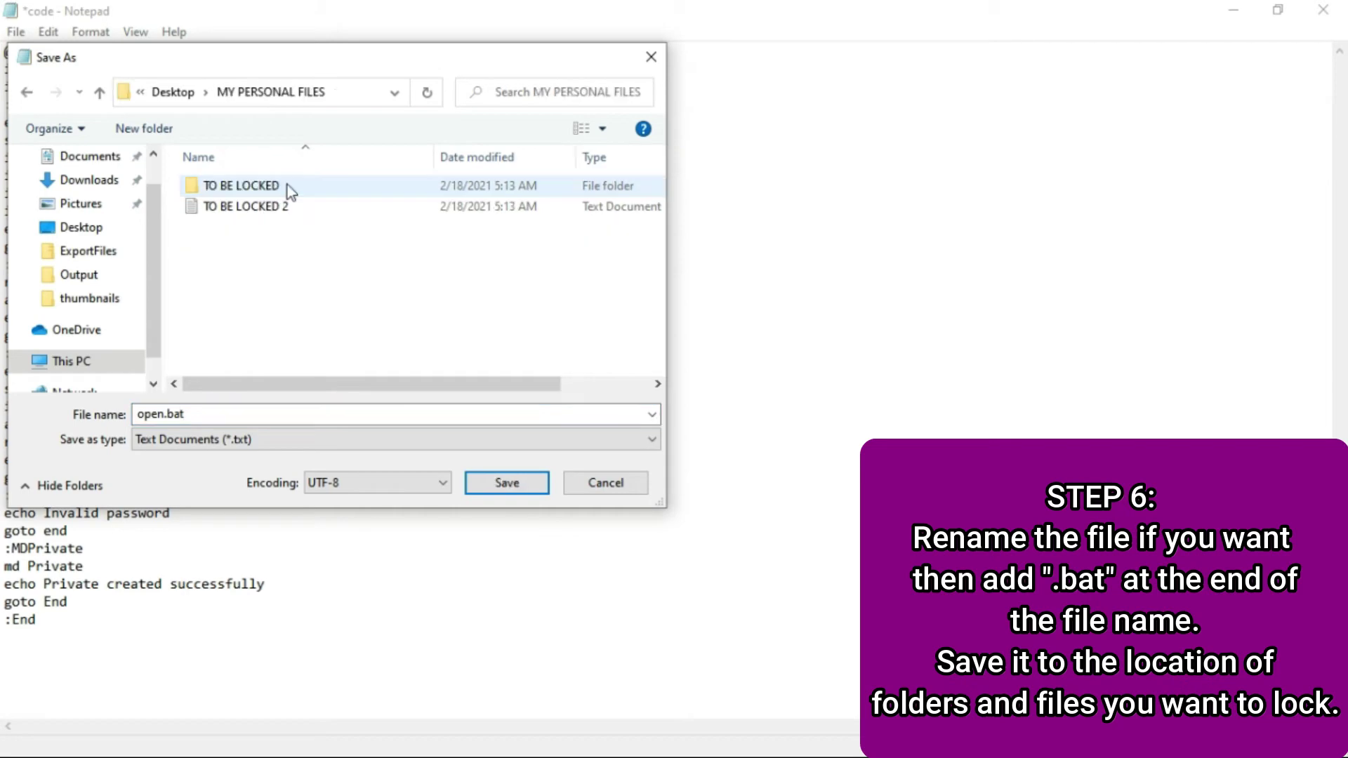
left_click(488, 490)
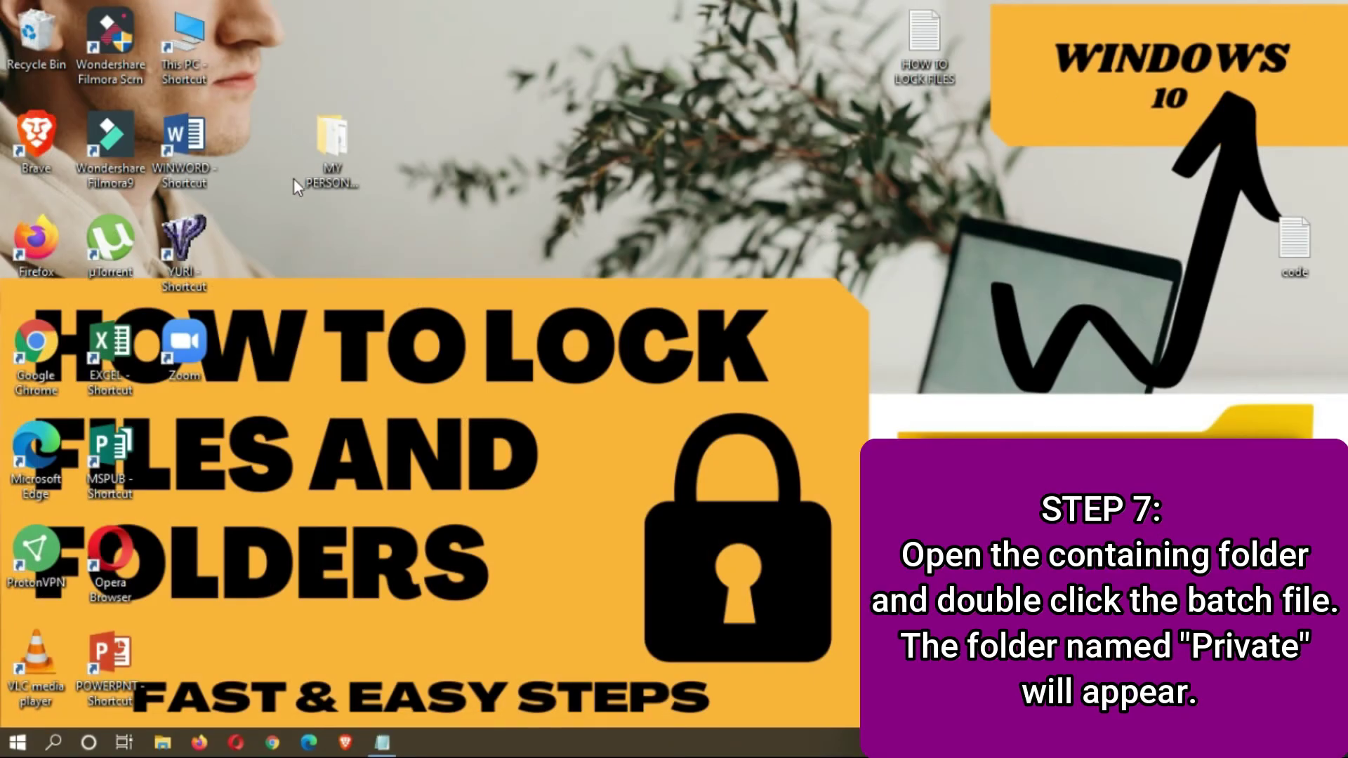
- Open MY PERSONAL FILES and run open.bat to create the Private folder
double_click(305, 163)
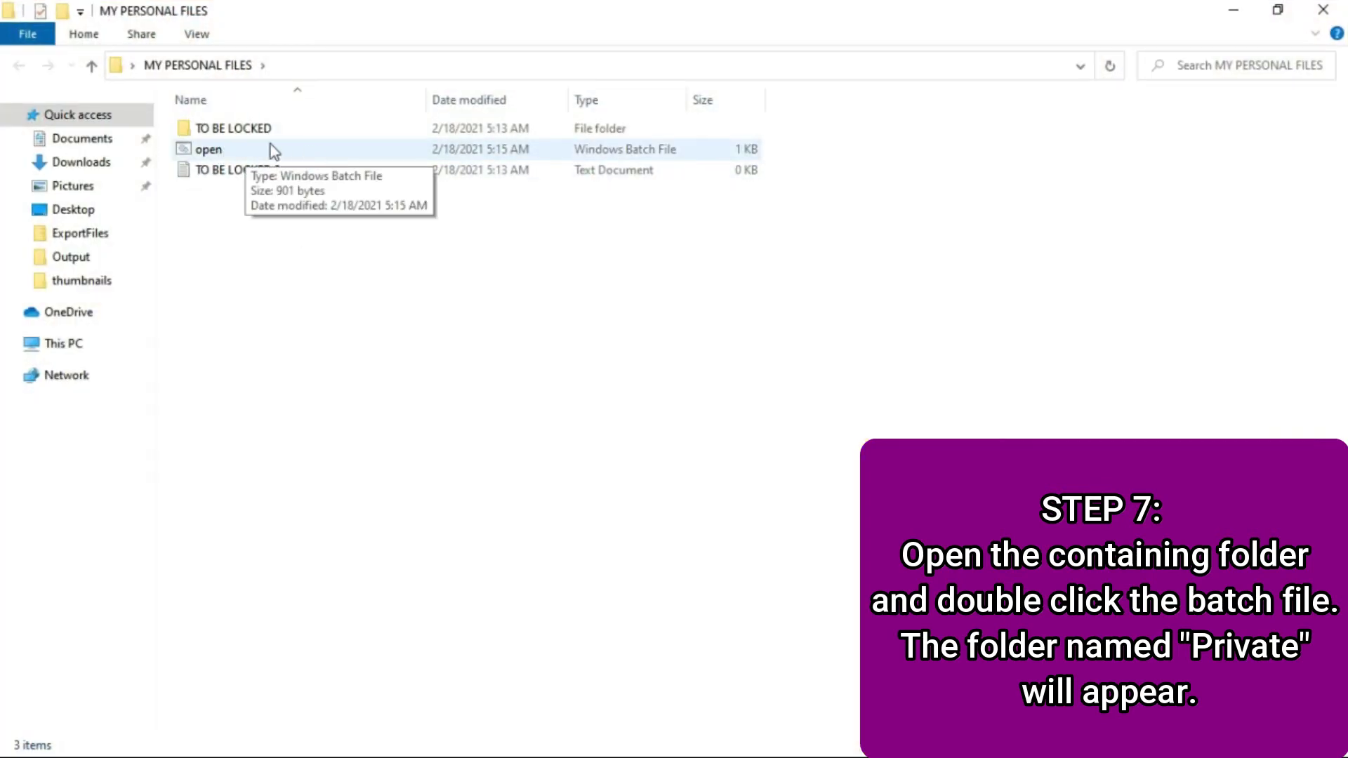
left_click(231, 155)
double_click(233, 156)
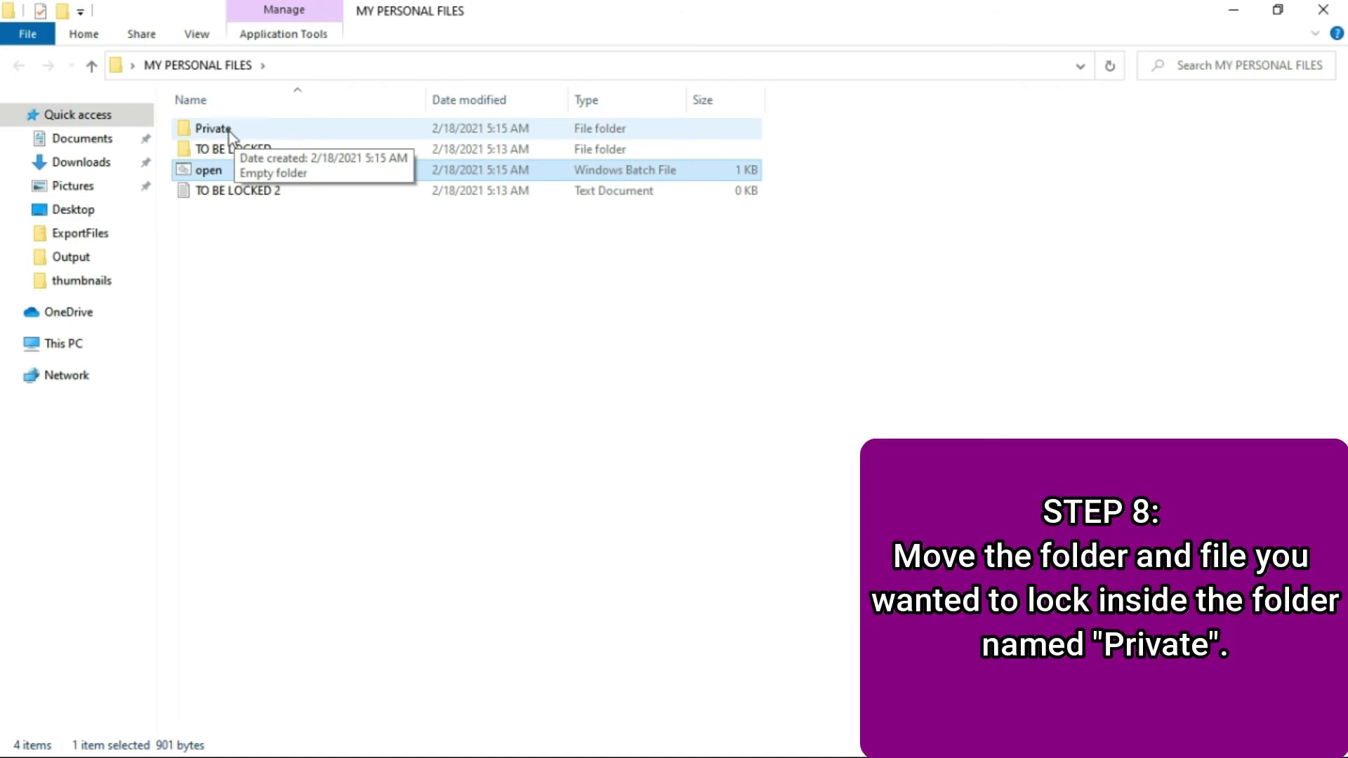
- Move TO BE LOCKED 2 and the TO BE LOCKED folder into Private
left_click(217, 190)
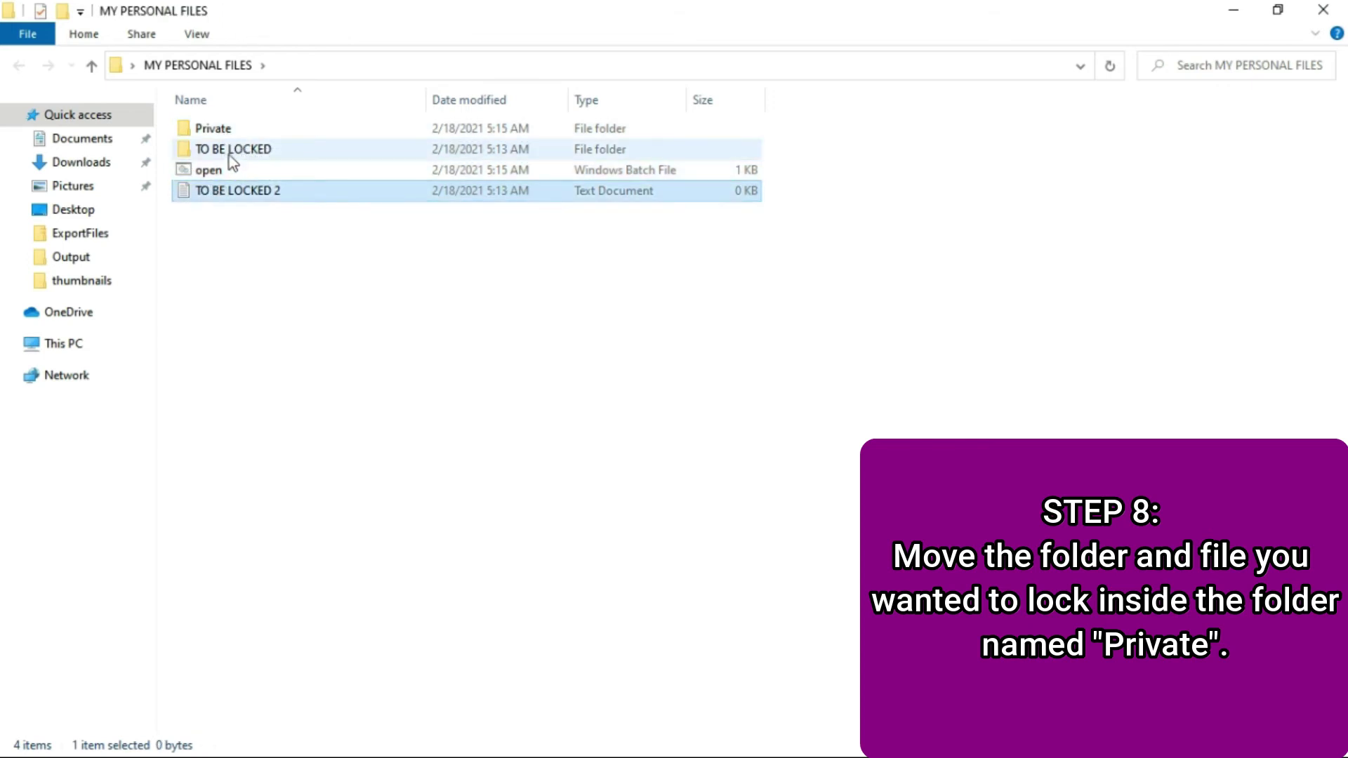
left_click(229, 154, "ctrl")
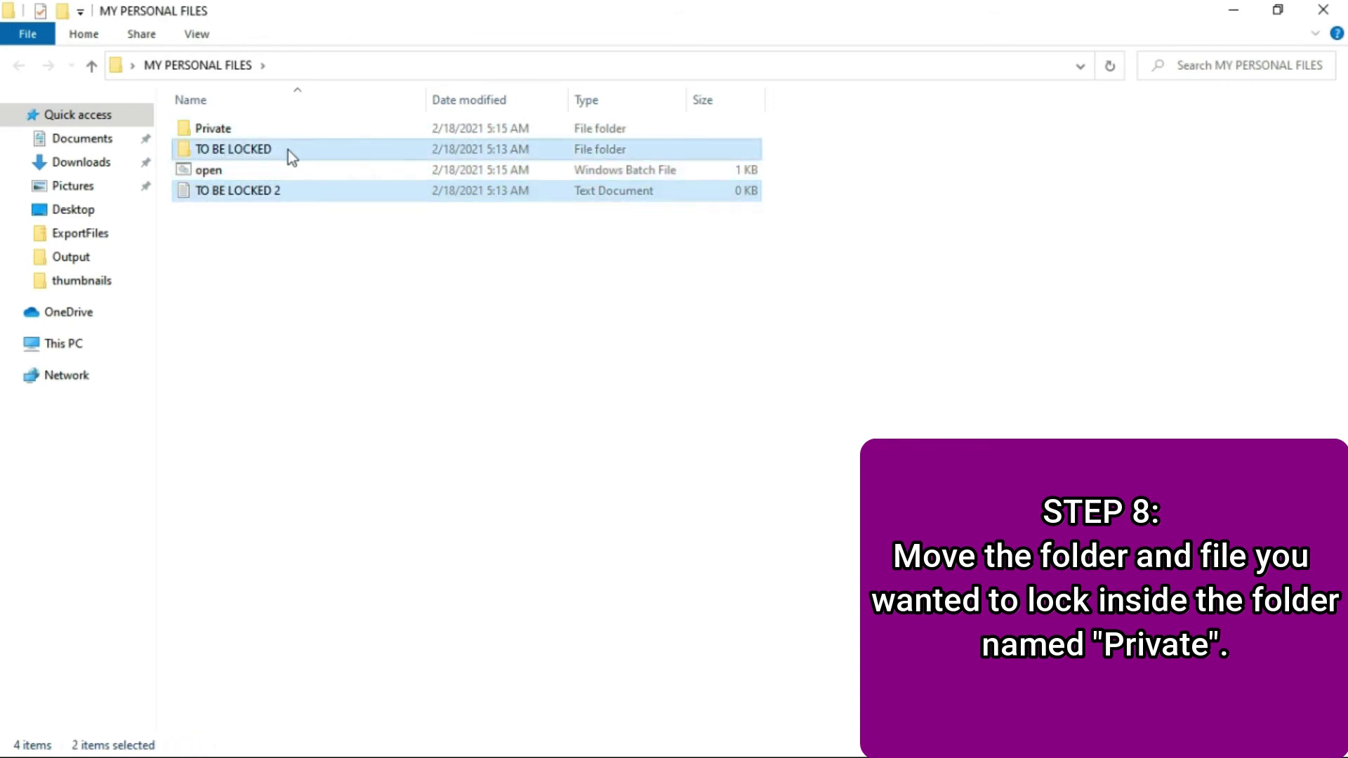
left_click_drag(288, 150, 288, 133)
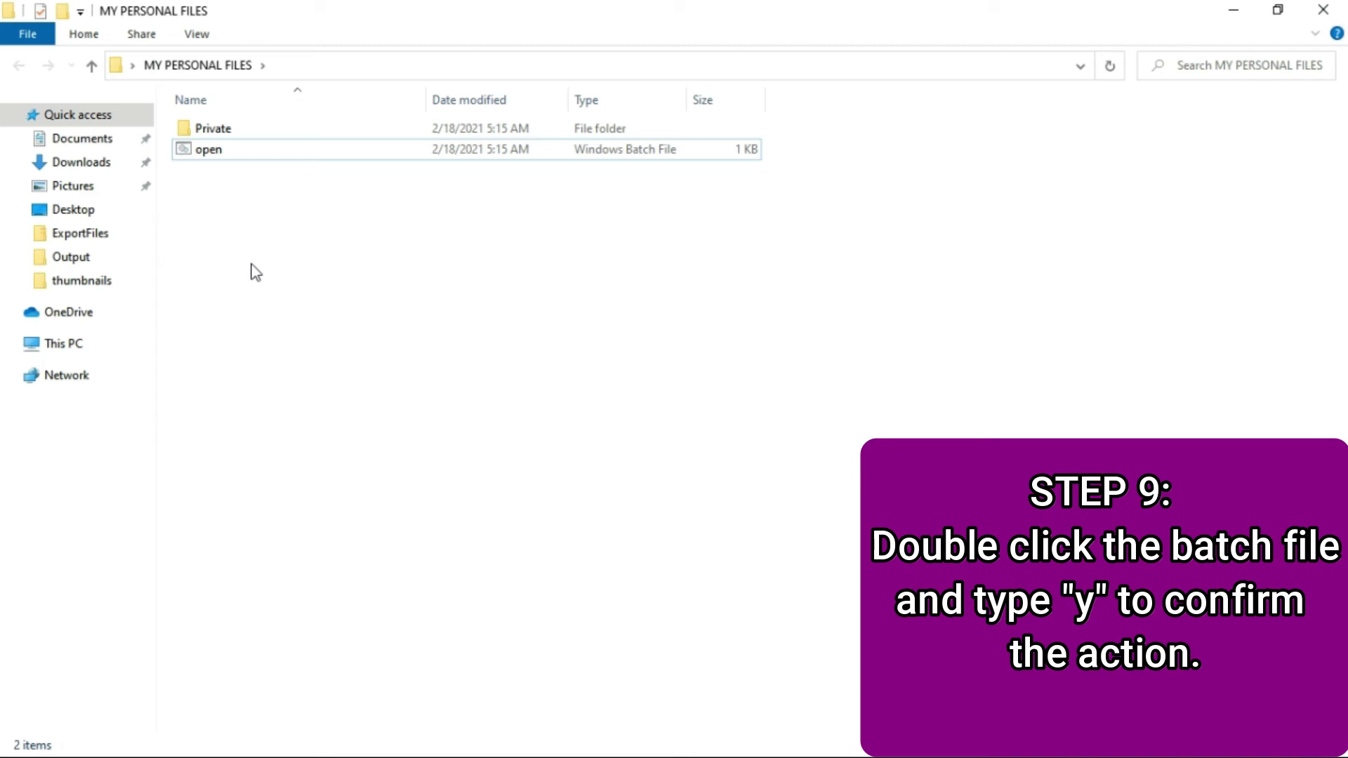
- Run open.bat and answer y to lock and hide the Private folder
double_click(199, 152)
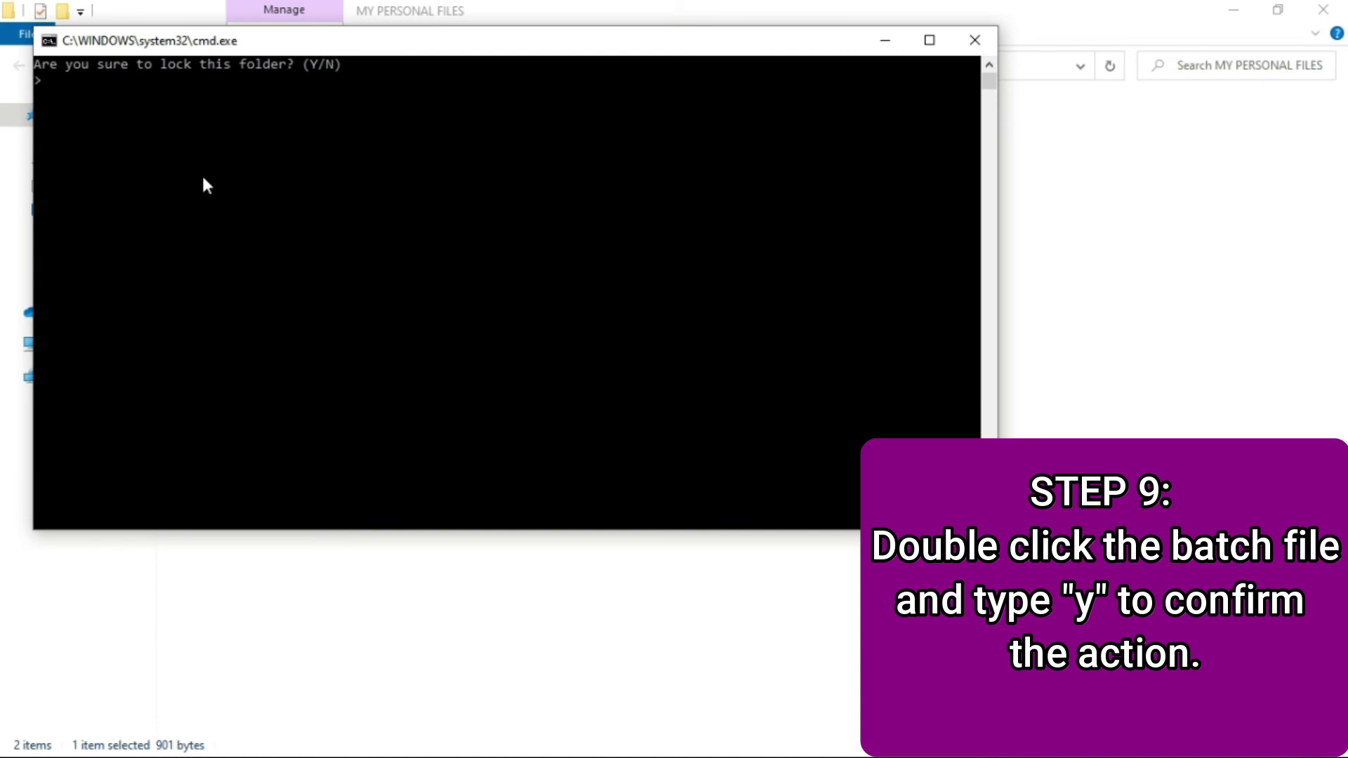
type("y")
key("Return")
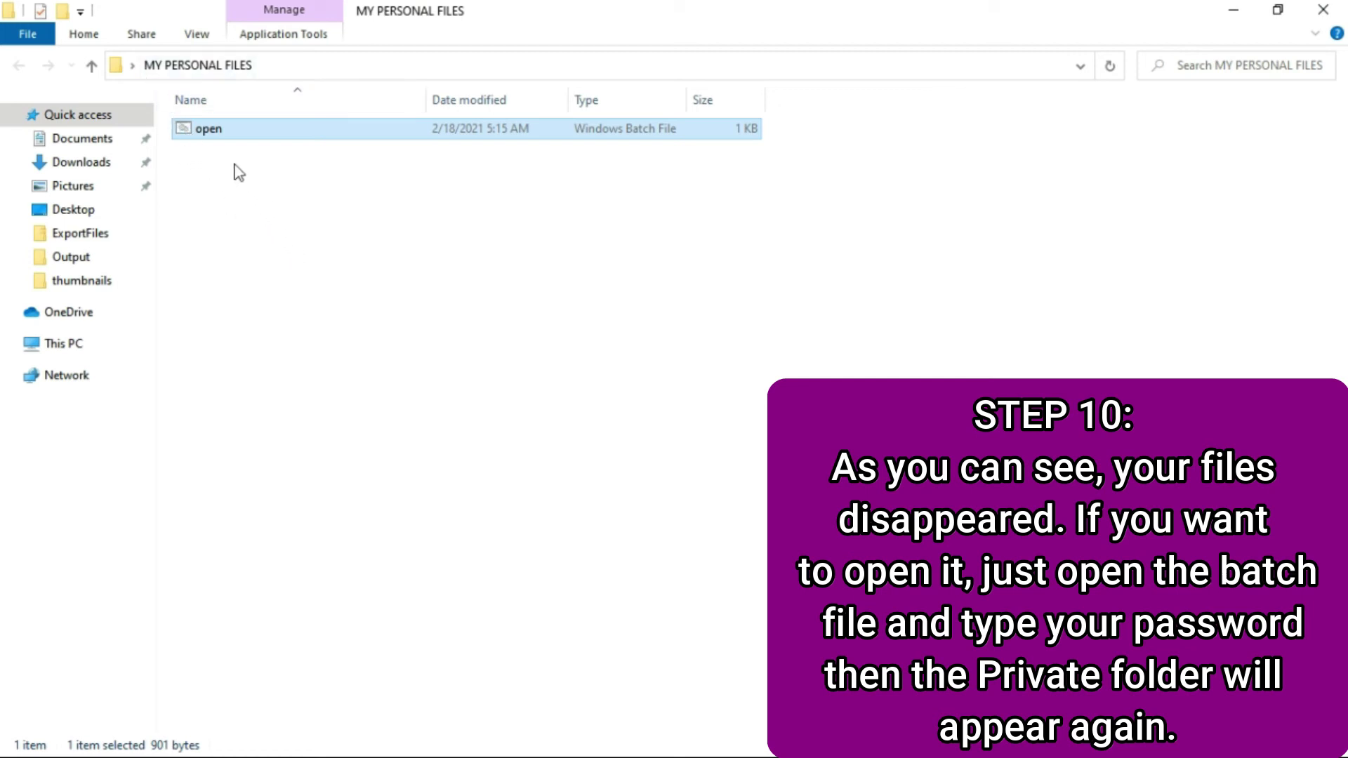
- Close the folder window and refresh the desktop twice
left_click(1324, 18)
right_click(469, 158)
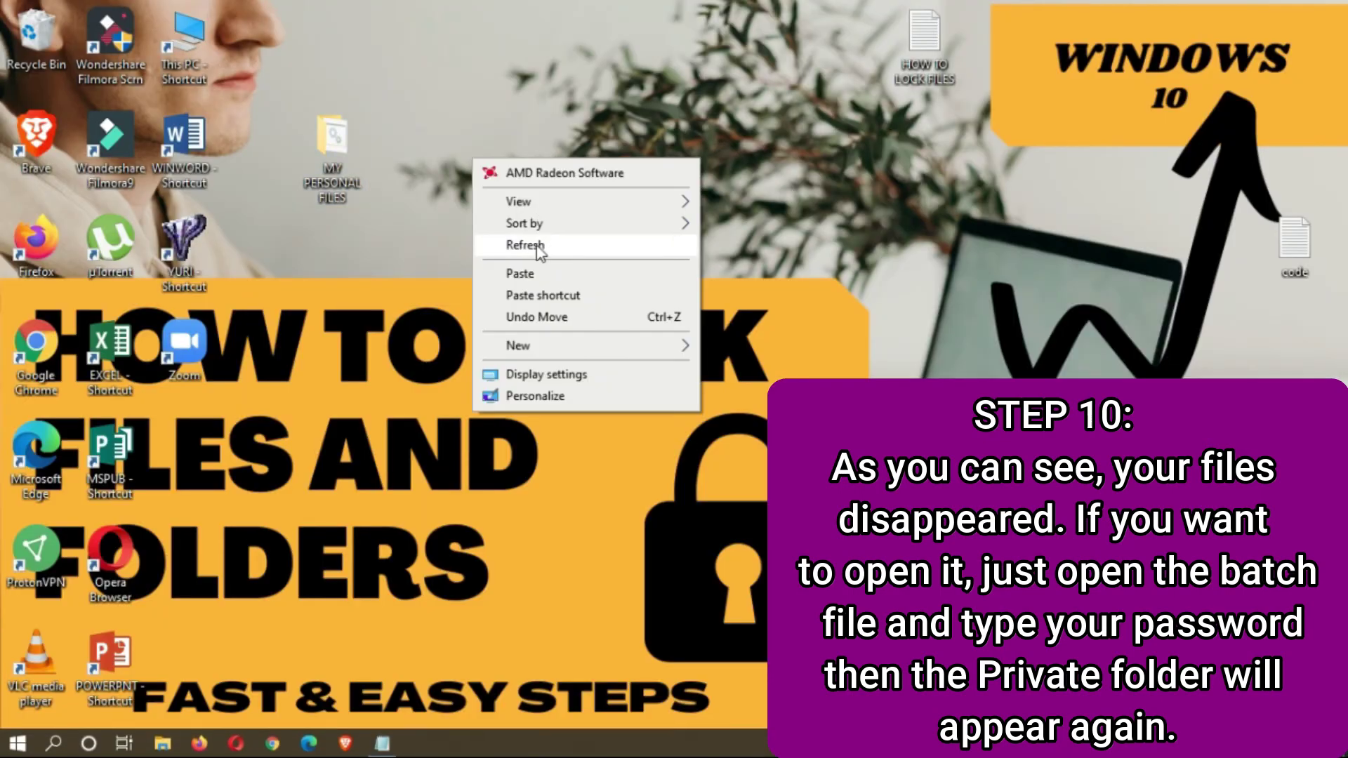
left_click(534, 245)
right_click(562, 155)
left_click(610, 243)
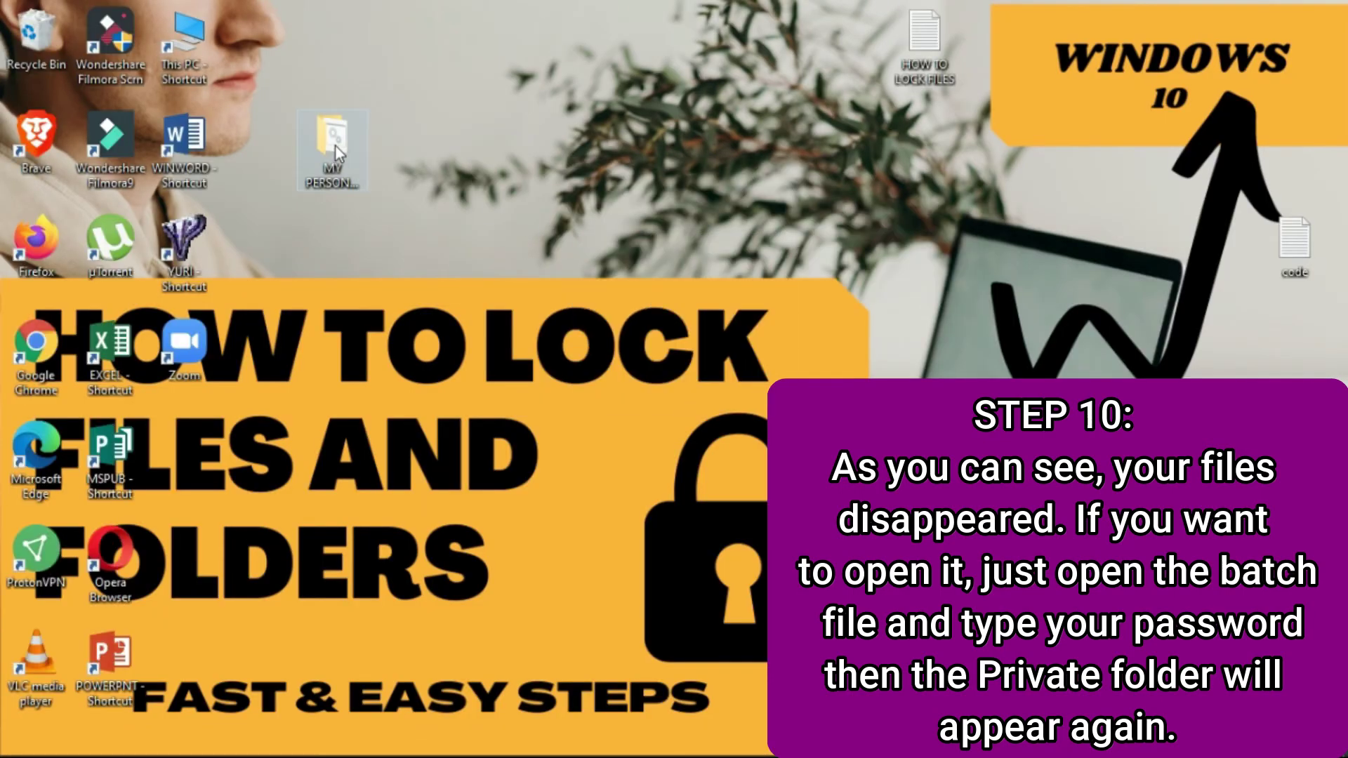
- Open MY PERSONAL FILES, run open.bat, and unlock Private with the password
double_click(335, 146)
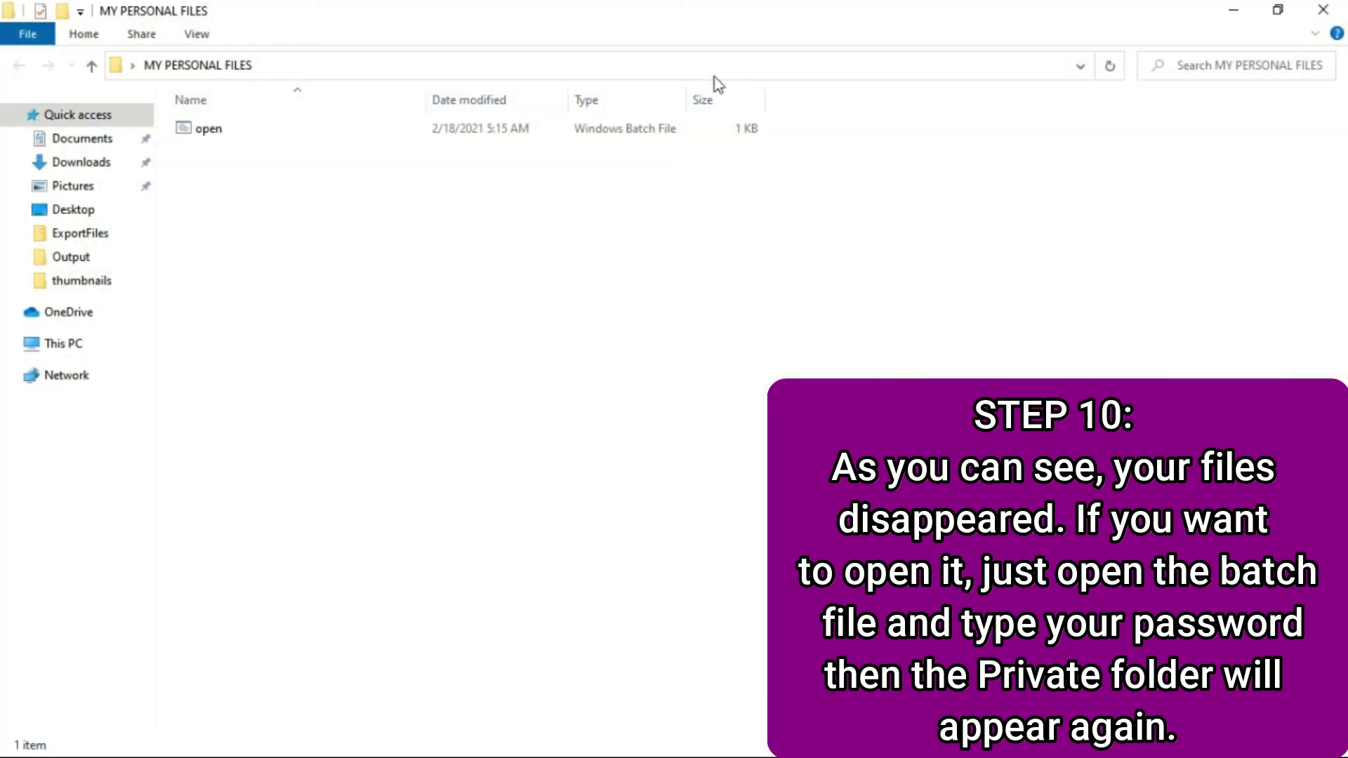
double_click(260, 130)
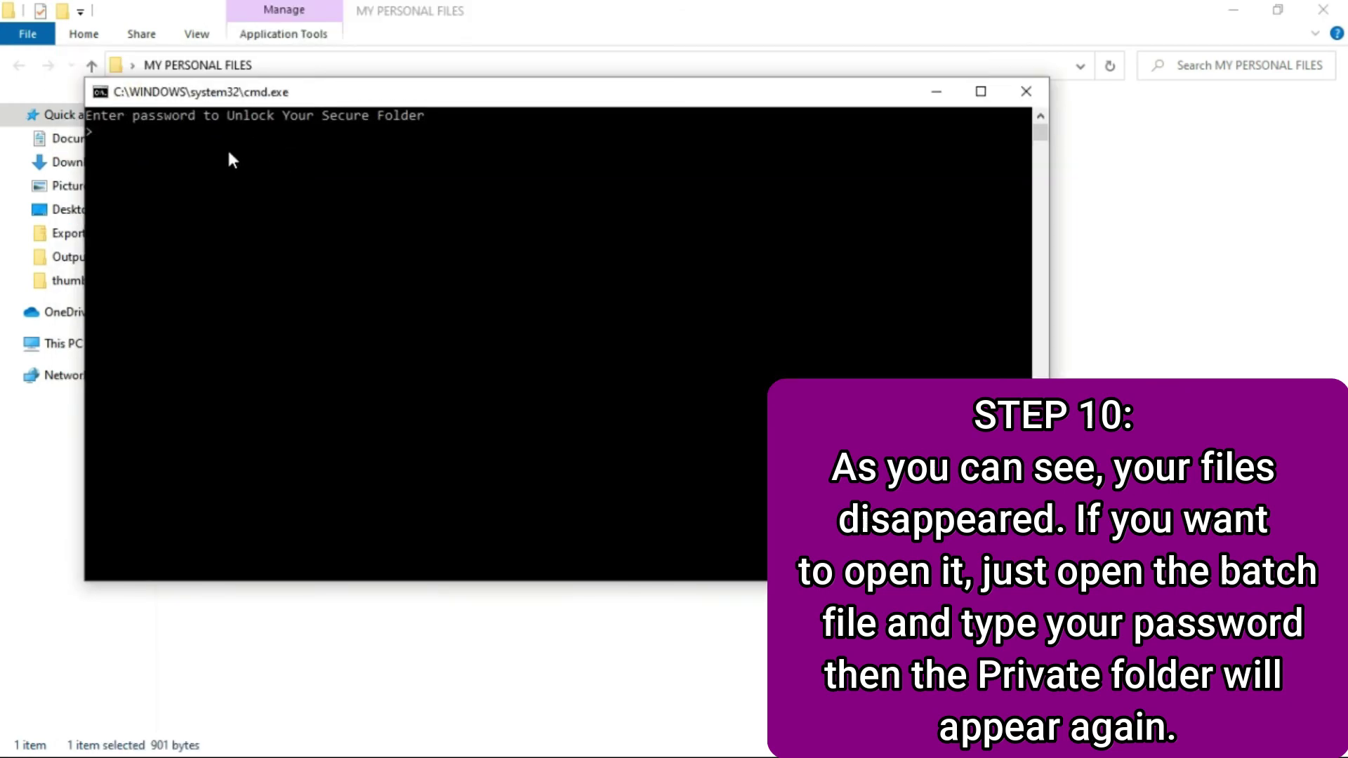
type("k")
key("BackSpace")
key("Return")
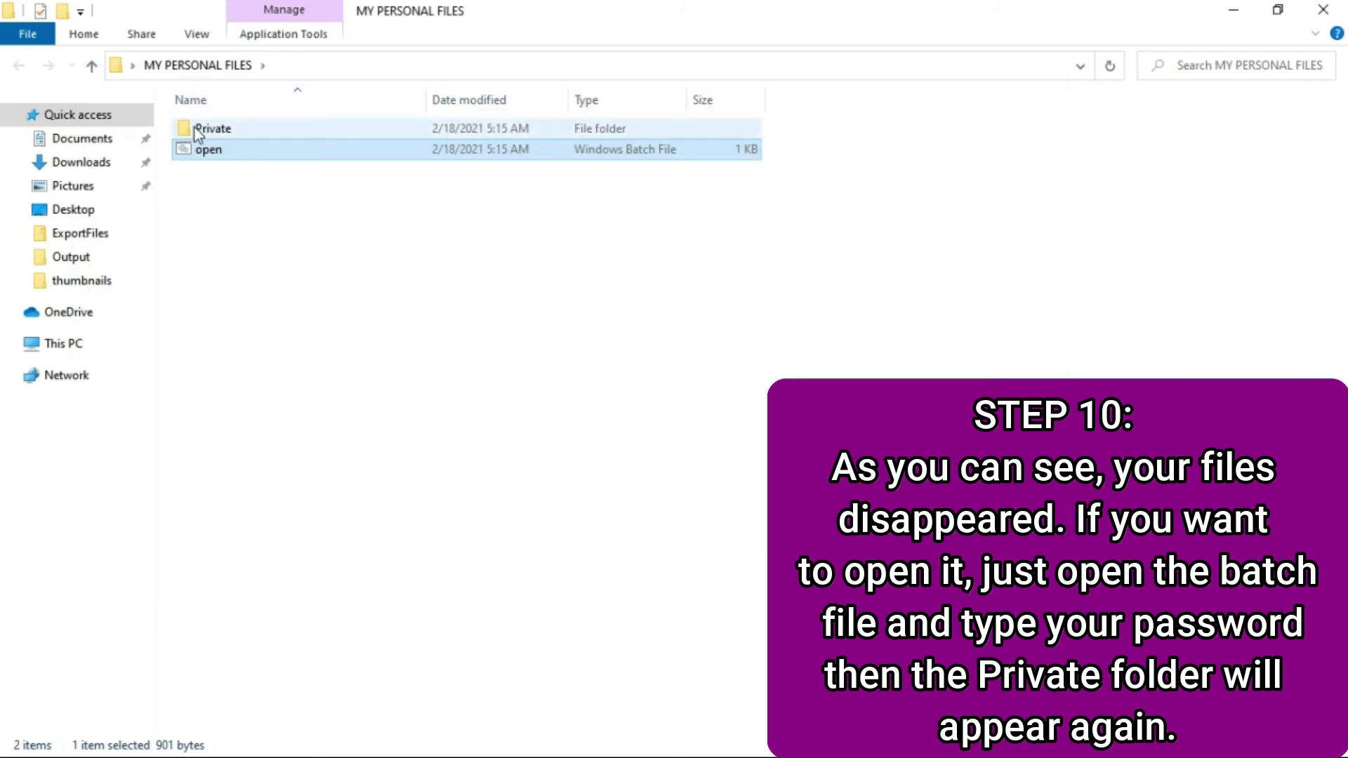
- Browse into Private and TO BE LOCKED to confirm the files, then return to MY PERSONAL FILES
double_click(299, 134)
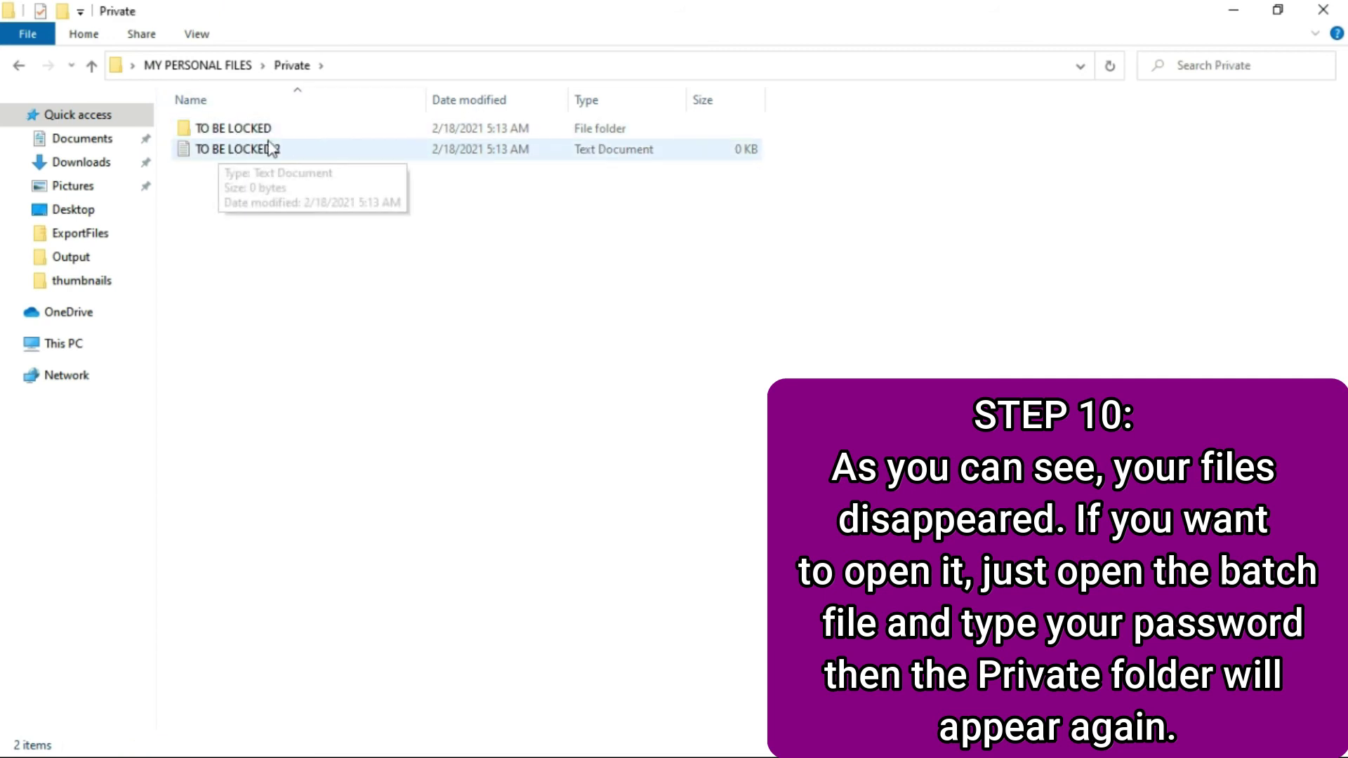
left_click(251, 134)
double_click(251, 137)
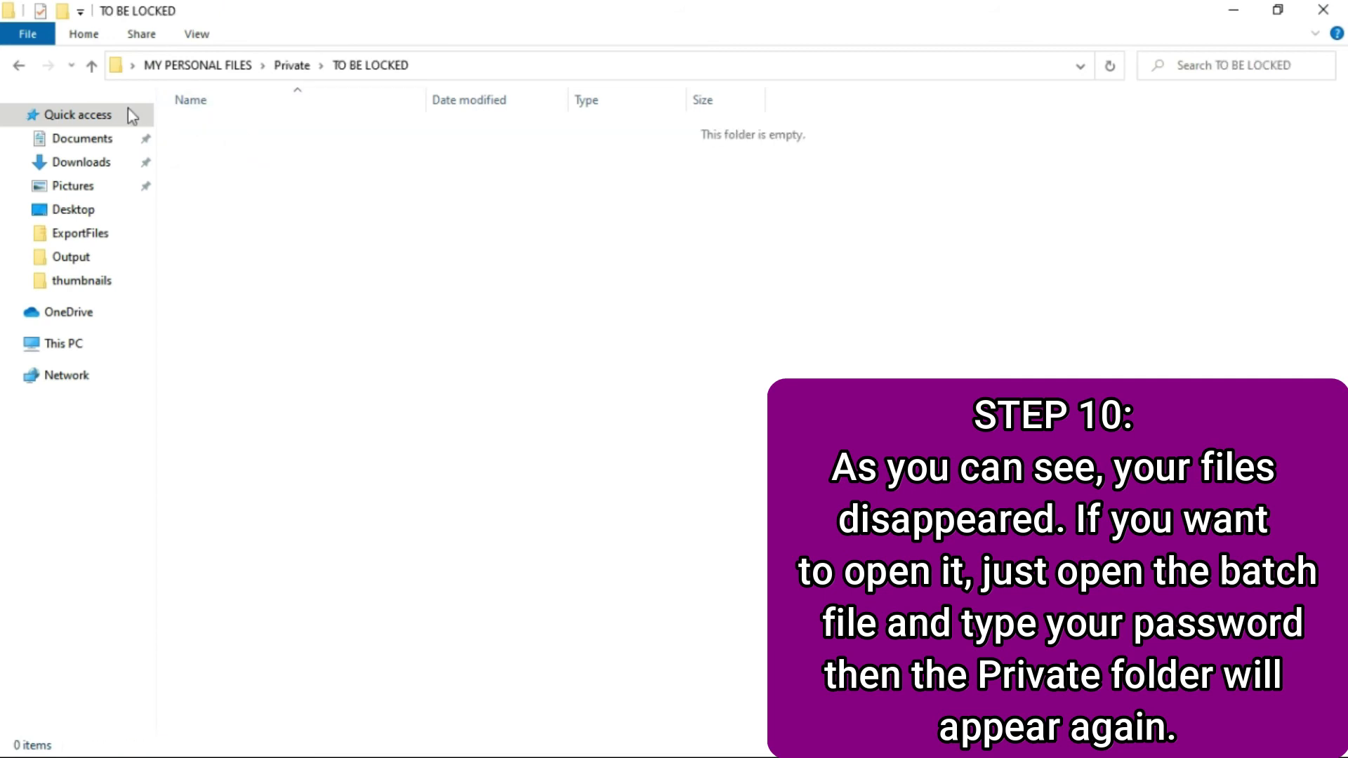
left_click(18, 67)
left_click(19, 68)
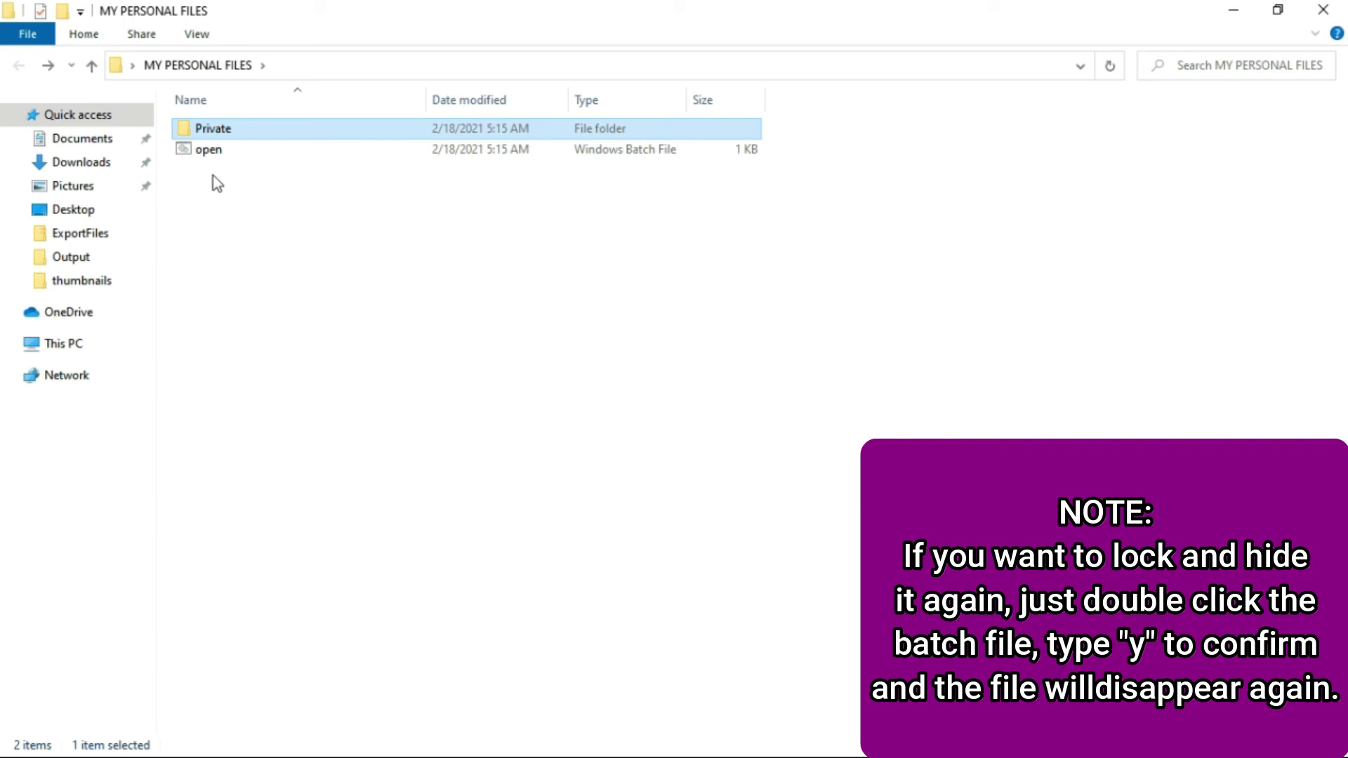
- Run open.bat, confirm Y to hide the Private folder, and close MY PERSONAL FILES
double_click(219, 152)
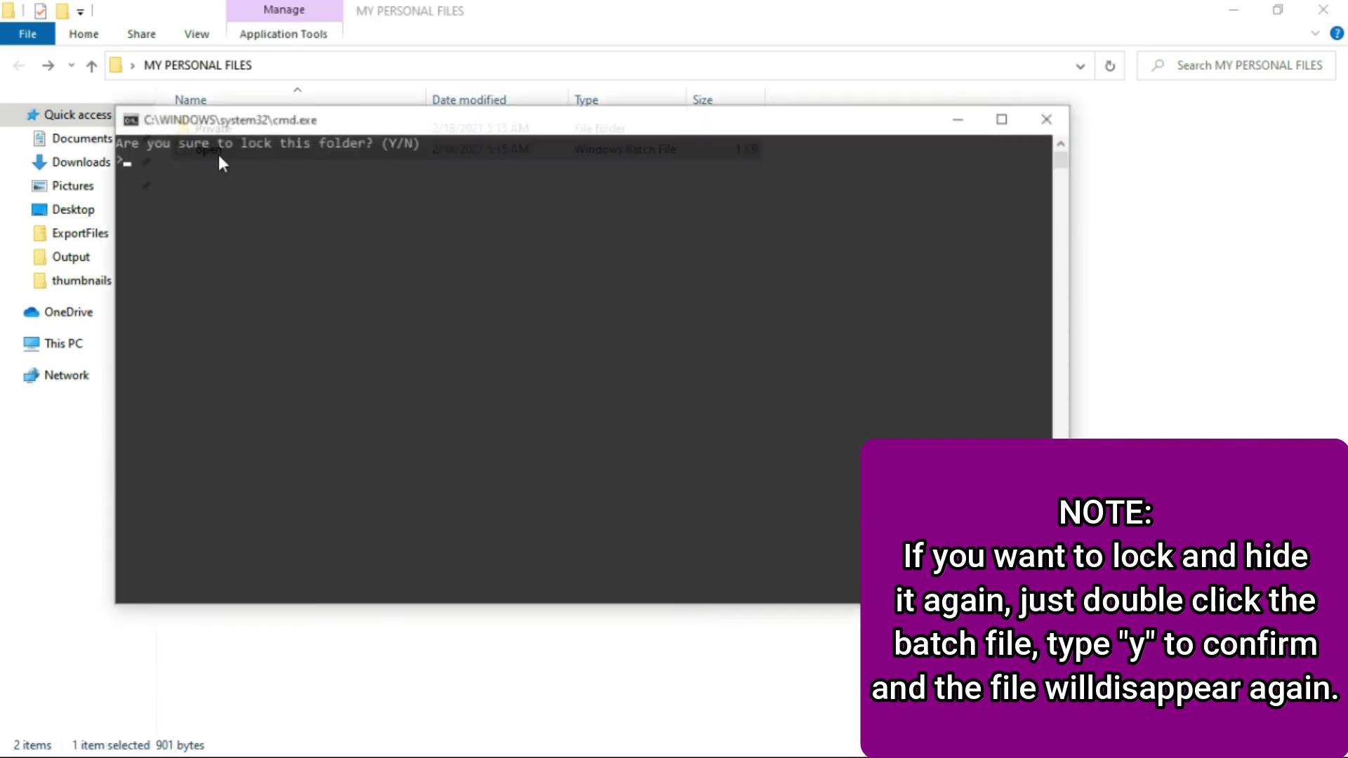
type("Y")
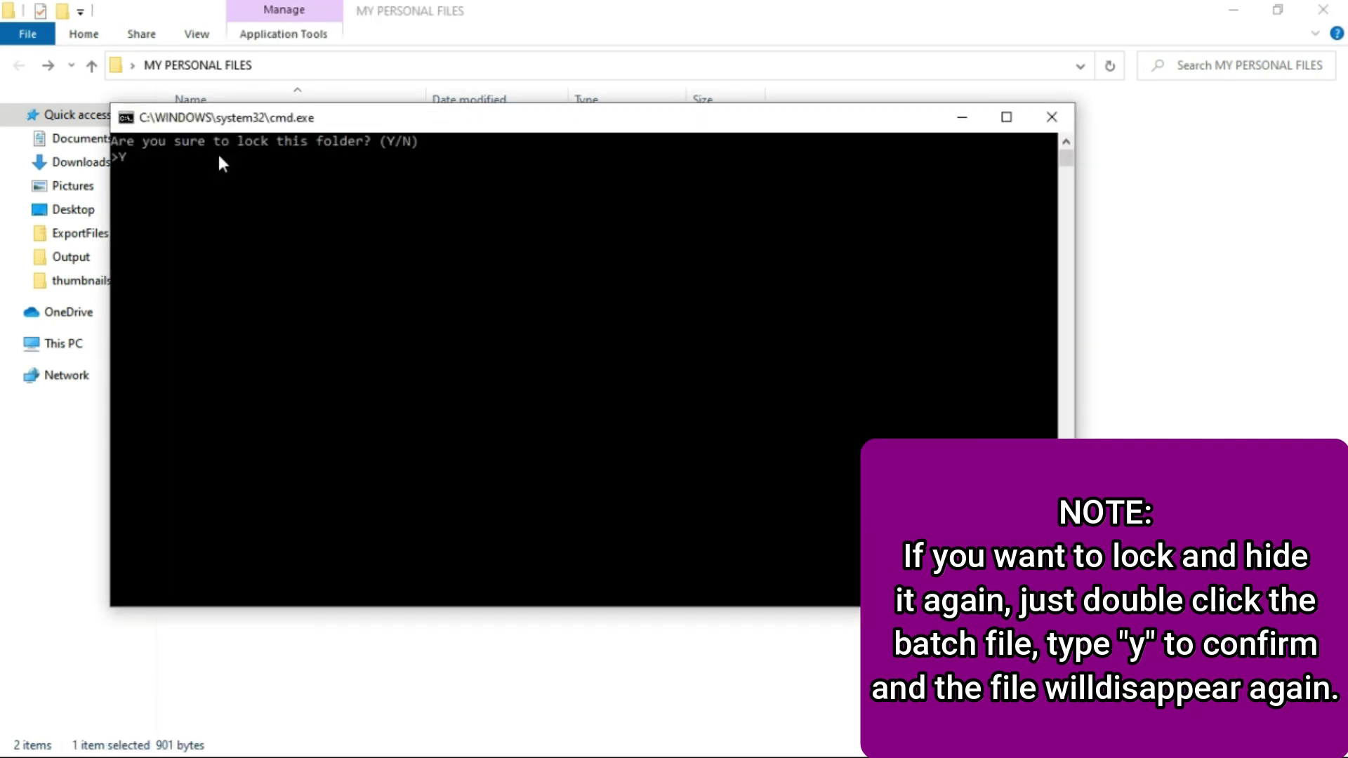
key("Return")
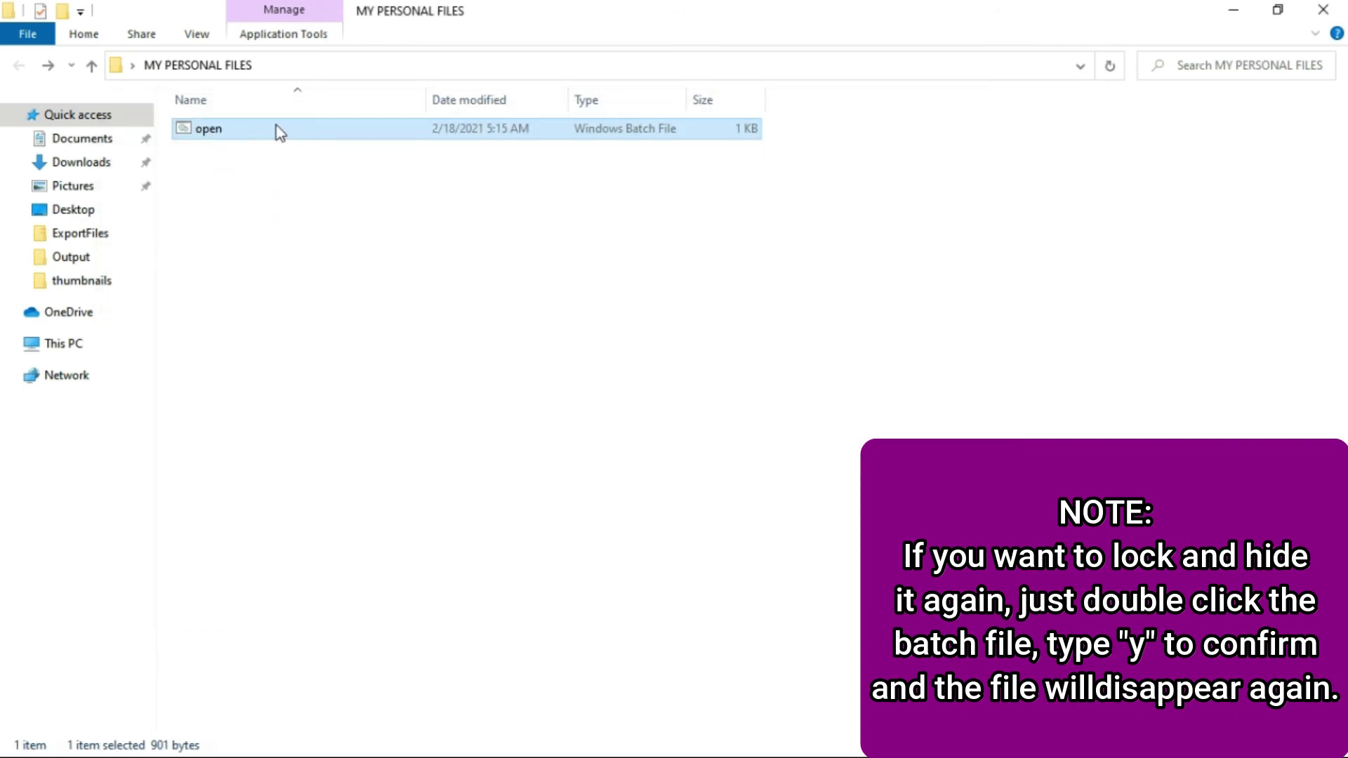
left_click(1330, 17)
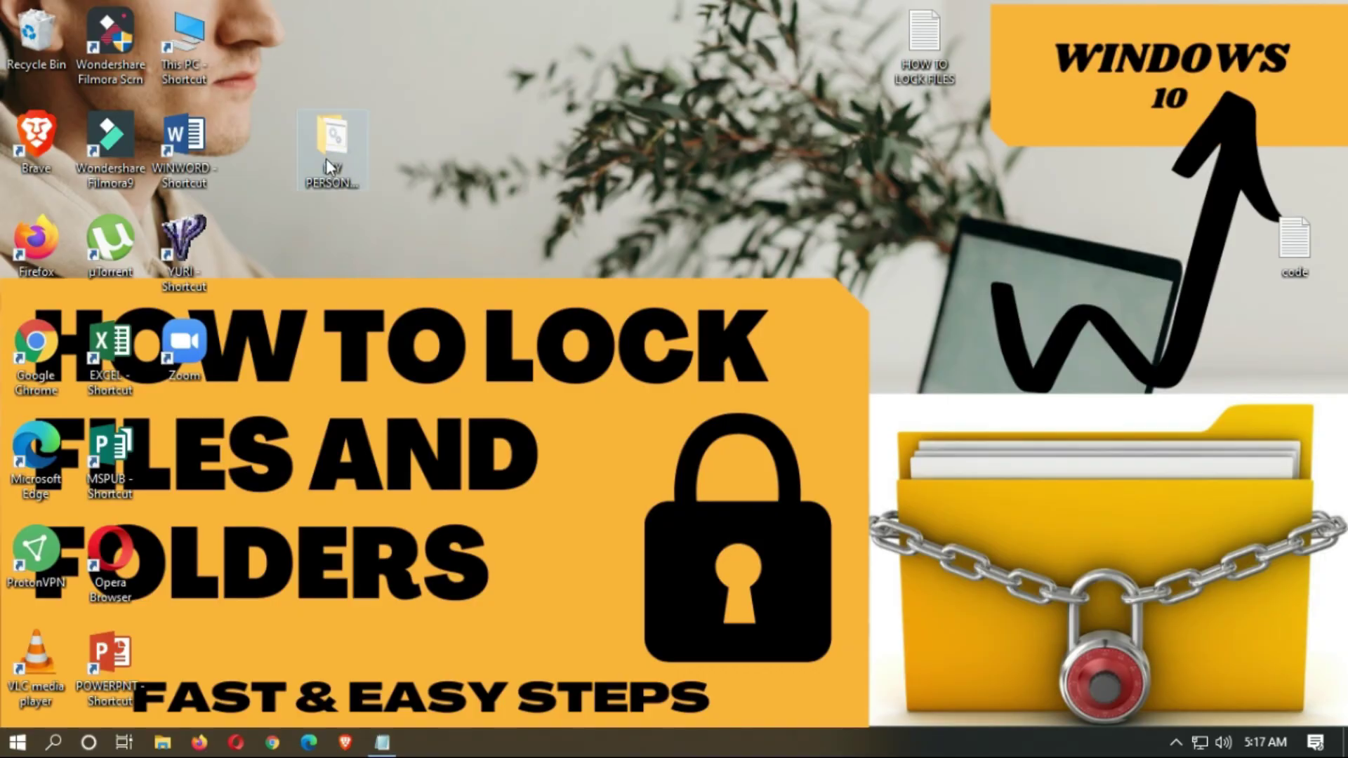
double_click(326, 161)
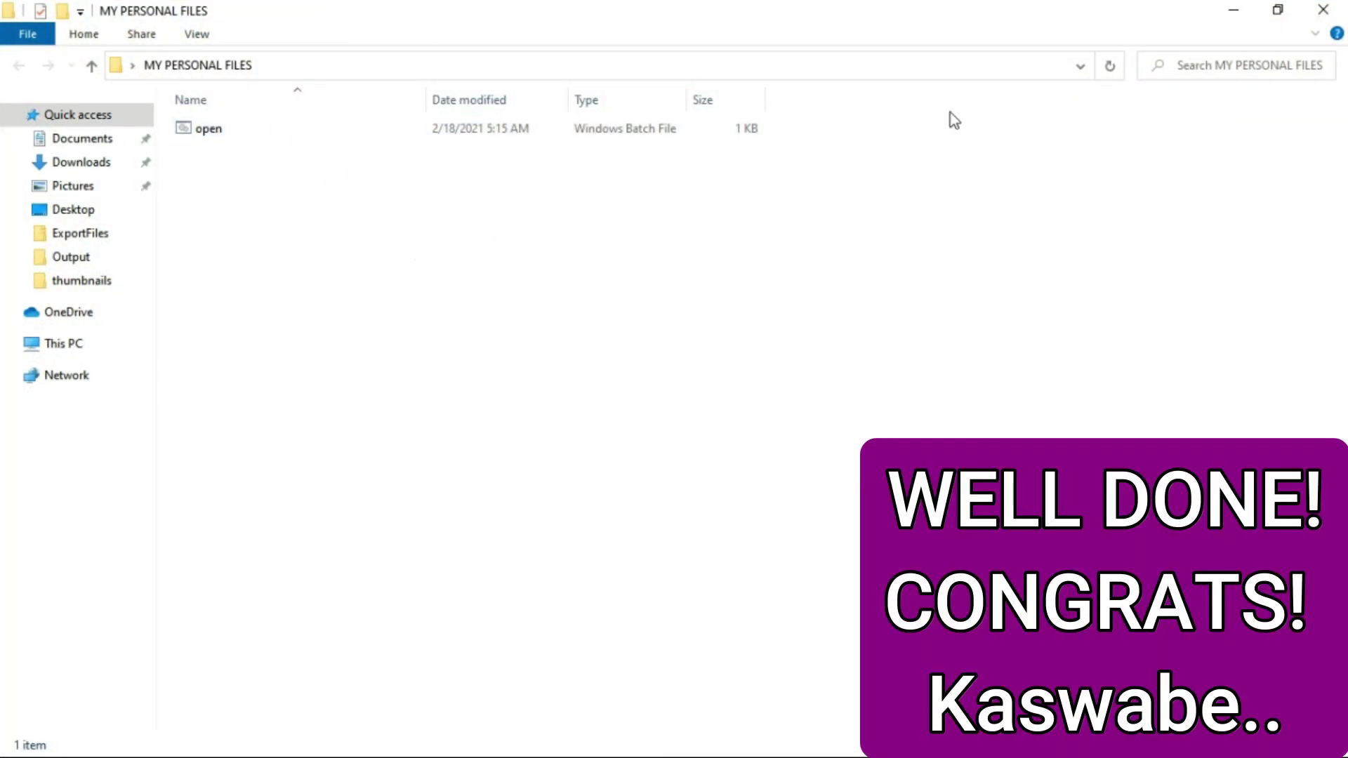
left_click(1337, 9)
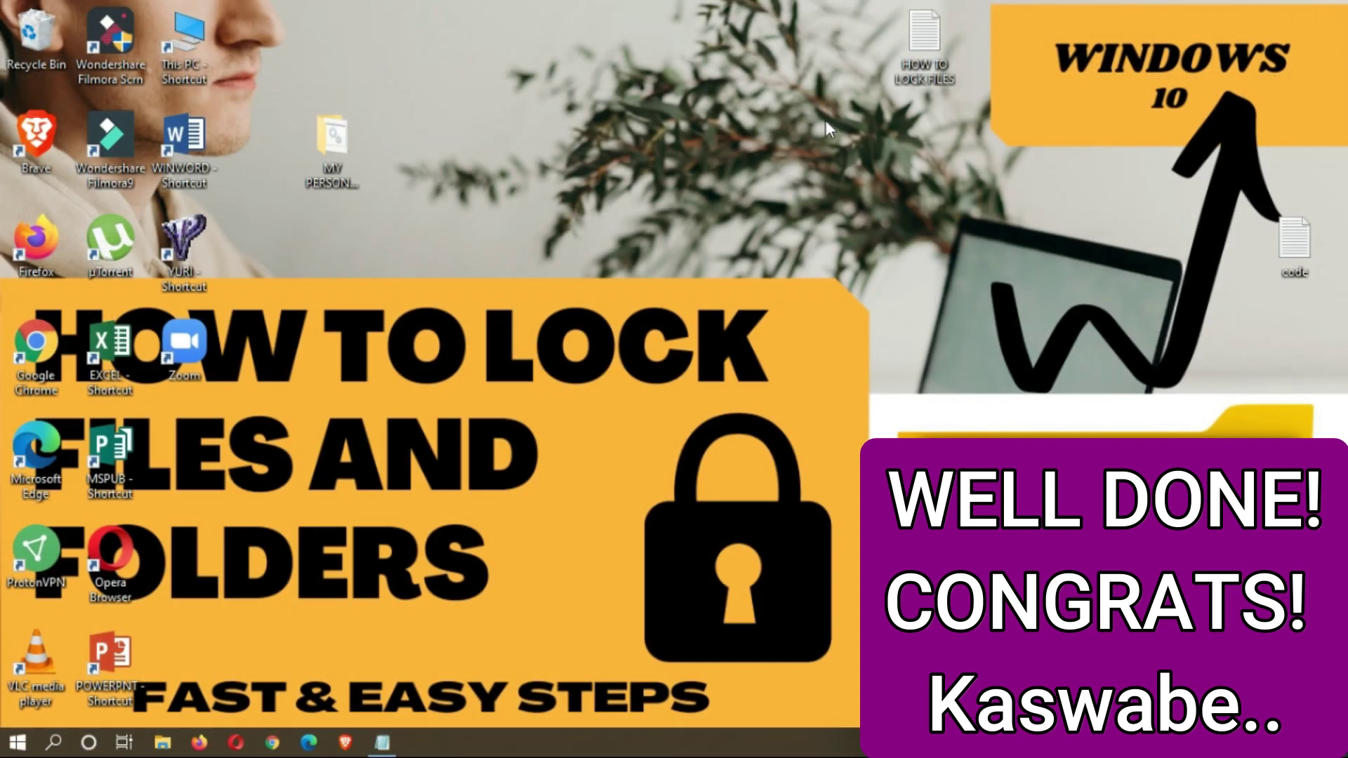